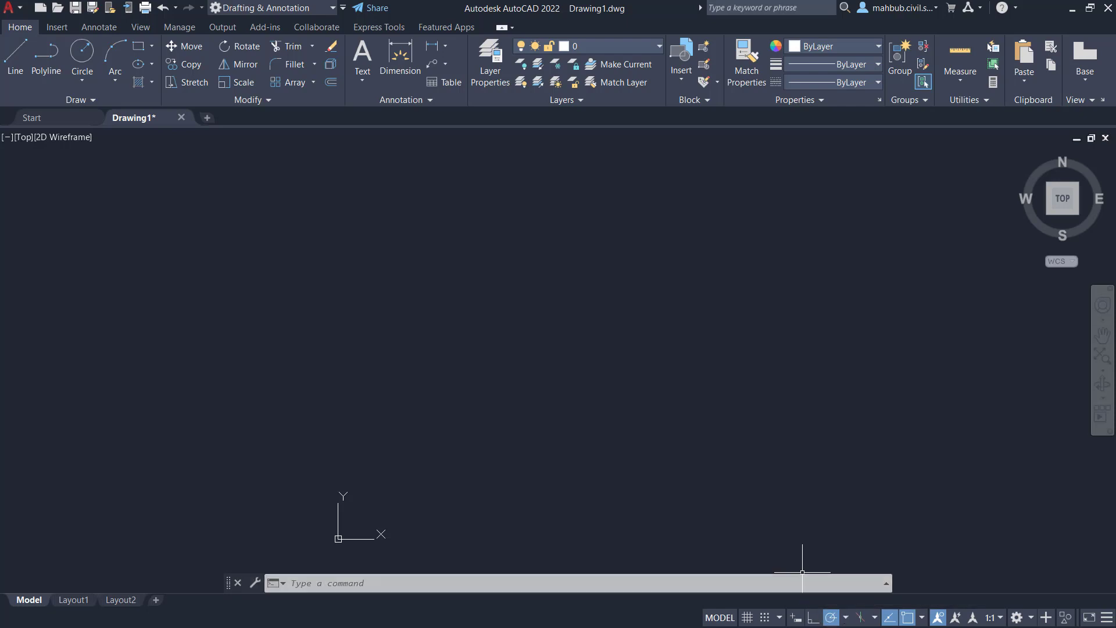
Review the available status bar customization options and the list of polar tracking angle increments
{"action": "left_click", "coordinate": [1107, 618]}
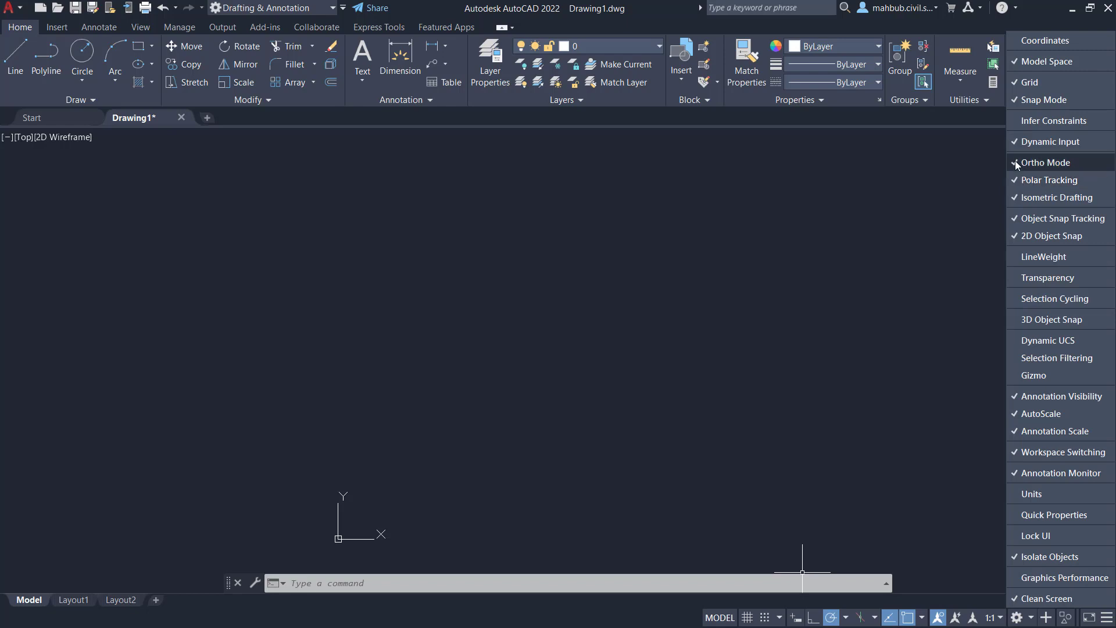
{"action": "left_click", "coordinate": [1107, 618]}
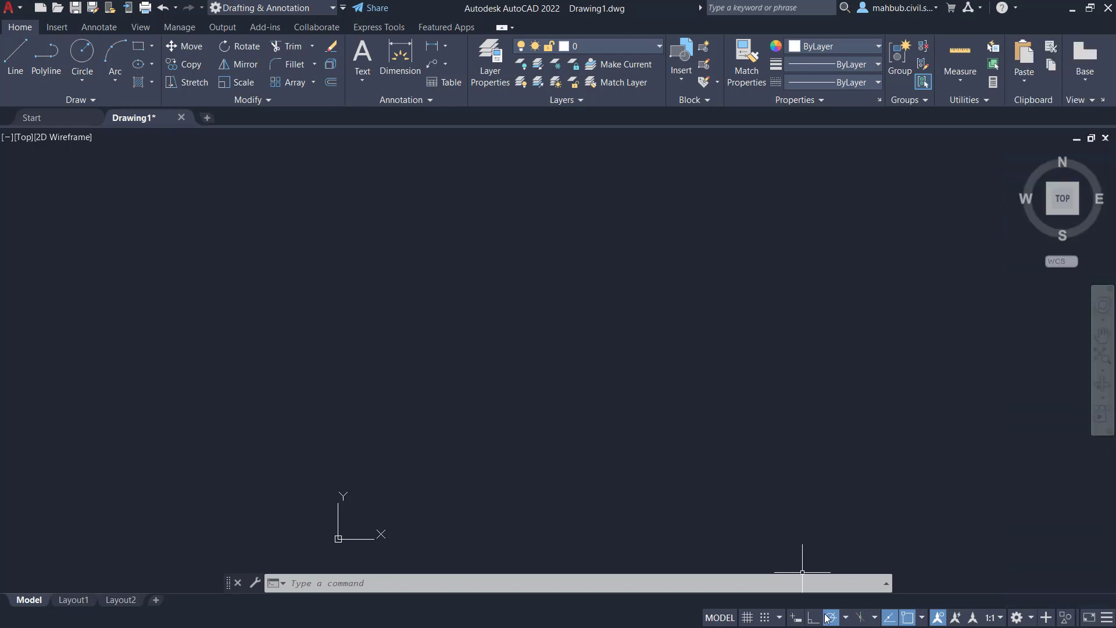
{"action": "left_click", "coordinate": [844, 618]}
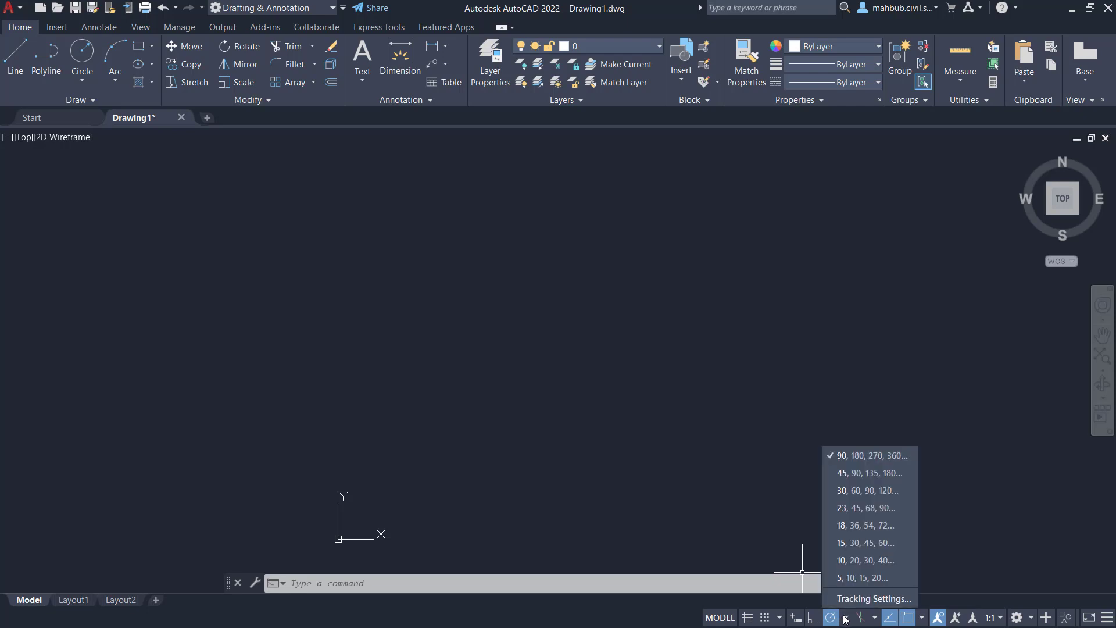
{"action": "left_click", "coordinate": [833, 620]}
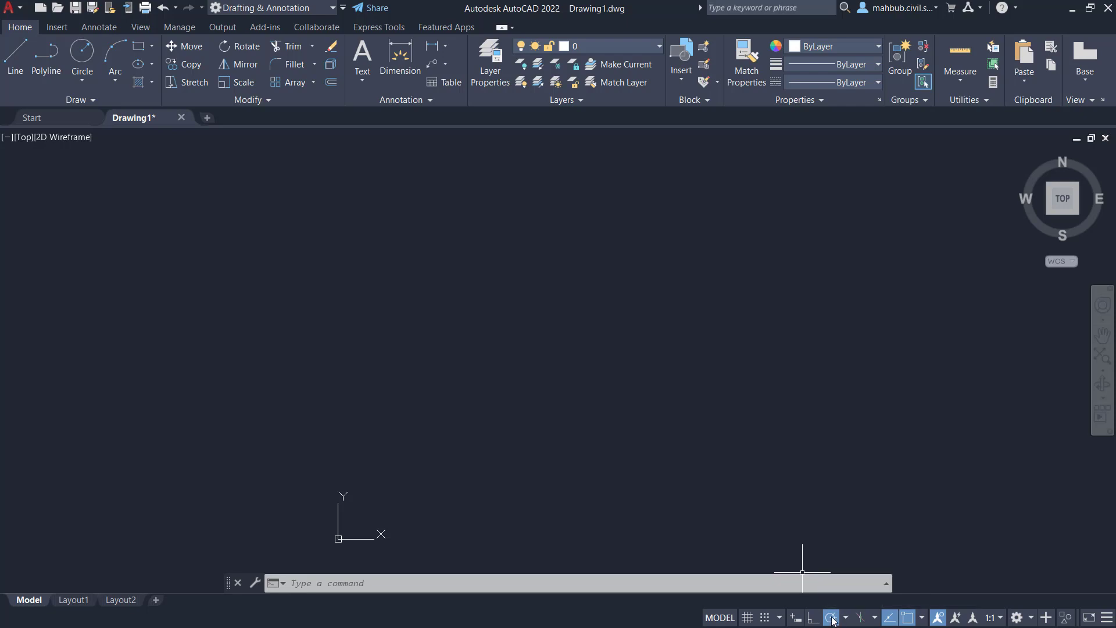
Toggle polar tracking off and back on twice, leaving it switched on
{"action": "left_click", "coordinate": [833, 620]}
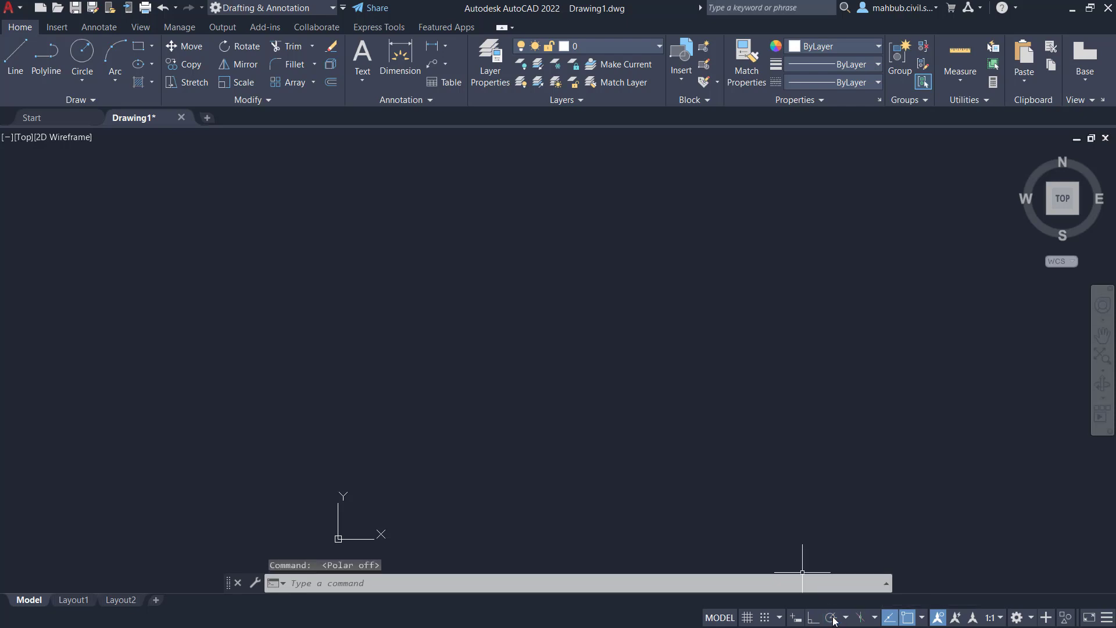
{"action": "left_click", "coordinate": [834, 620]}
{"action": "left_click", "coordinate": [832, 620]}
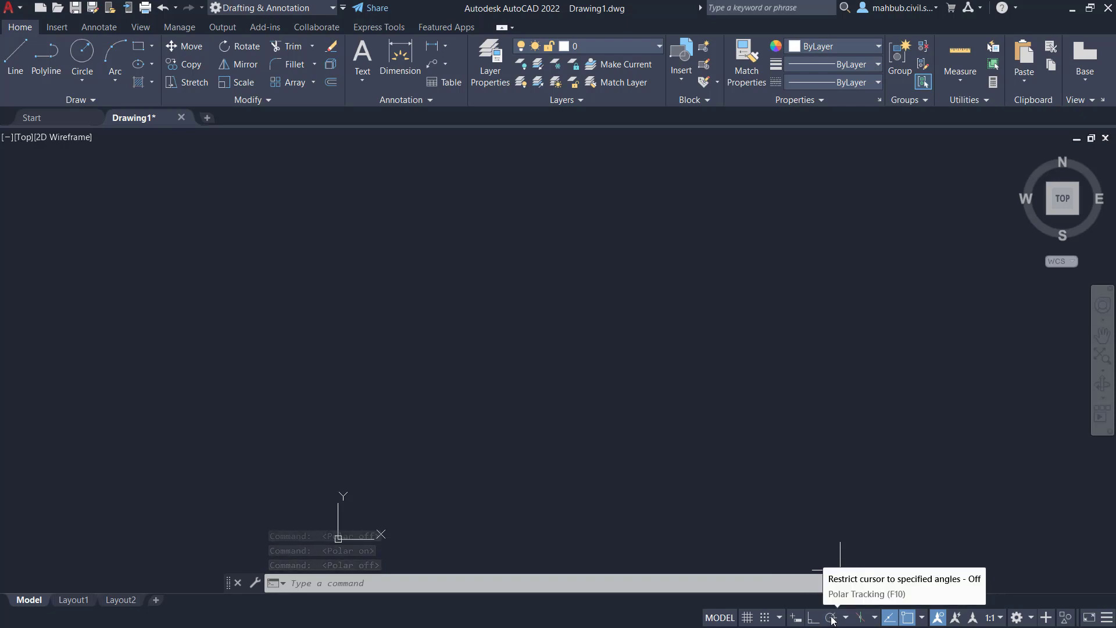
{"action": "left_click", "coordinate": [832, 619]}
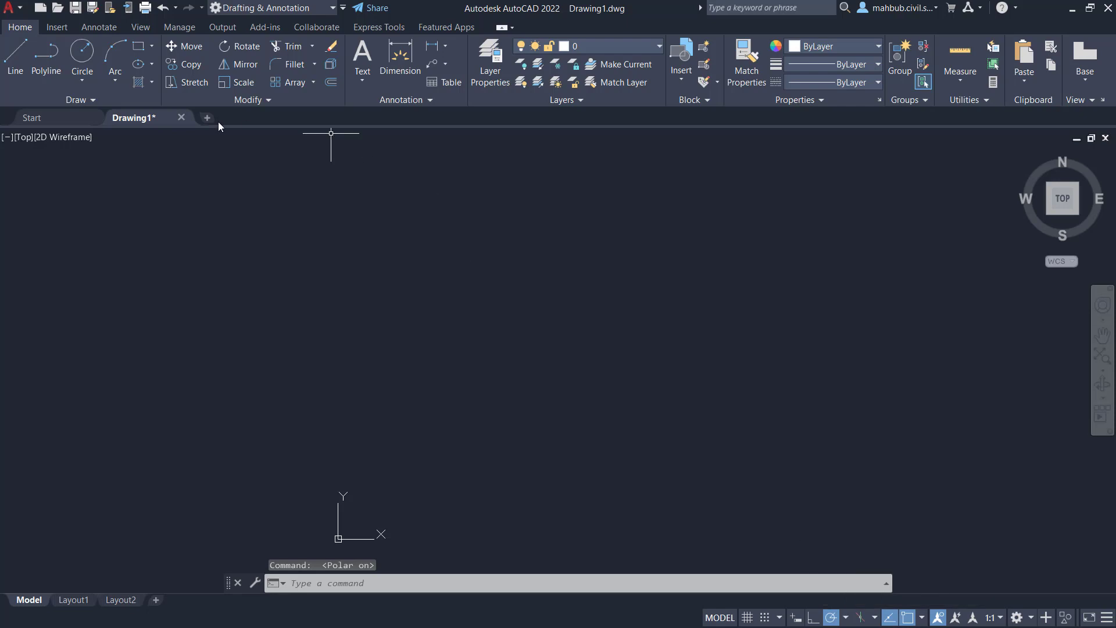
Draw a single horizontal line near the middle of the drawing area, using polar tracking
{"action": "left_click", "coordinate": [21, 54]}
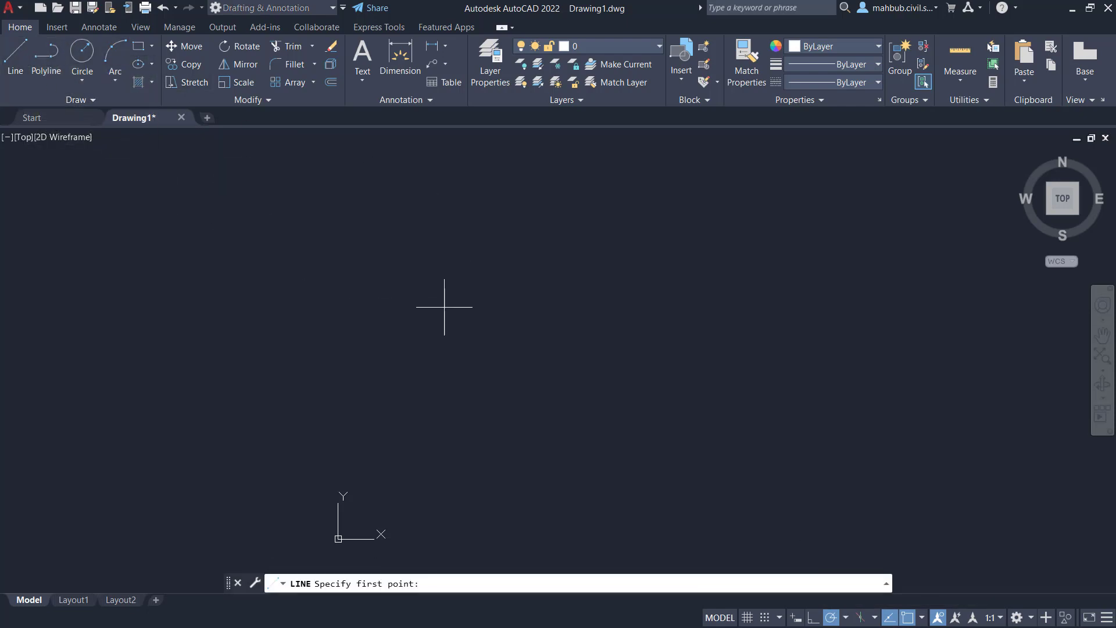
{"action": "left_click", "coordinate": [431, 320]}
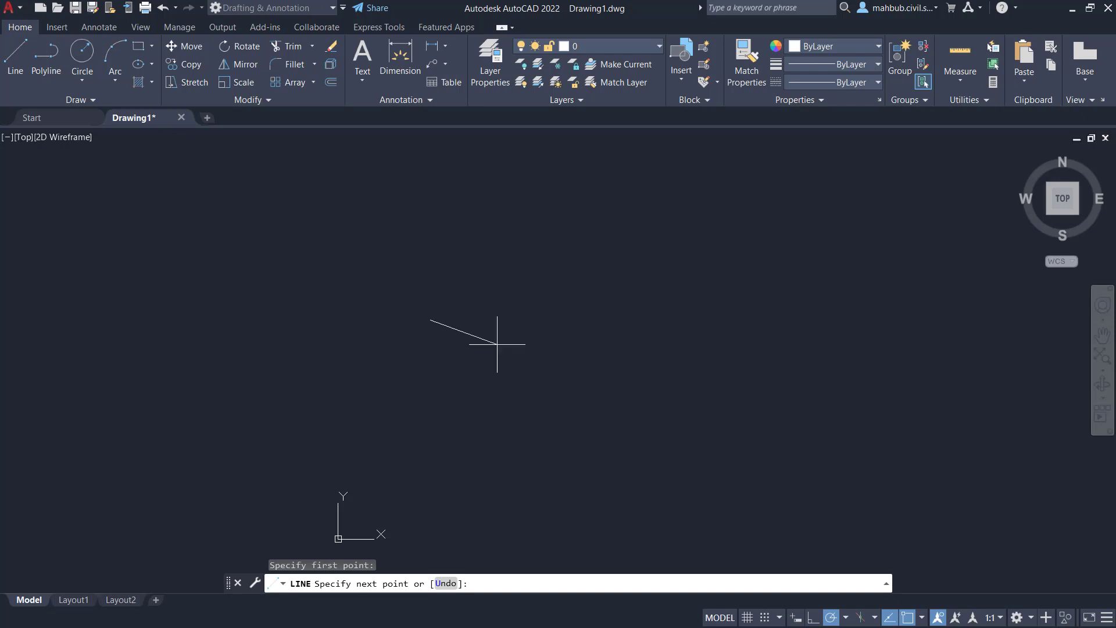
{"action": "left_click", "coordinate": [521, 319]}
{"action": "key", "text": "Escape"}
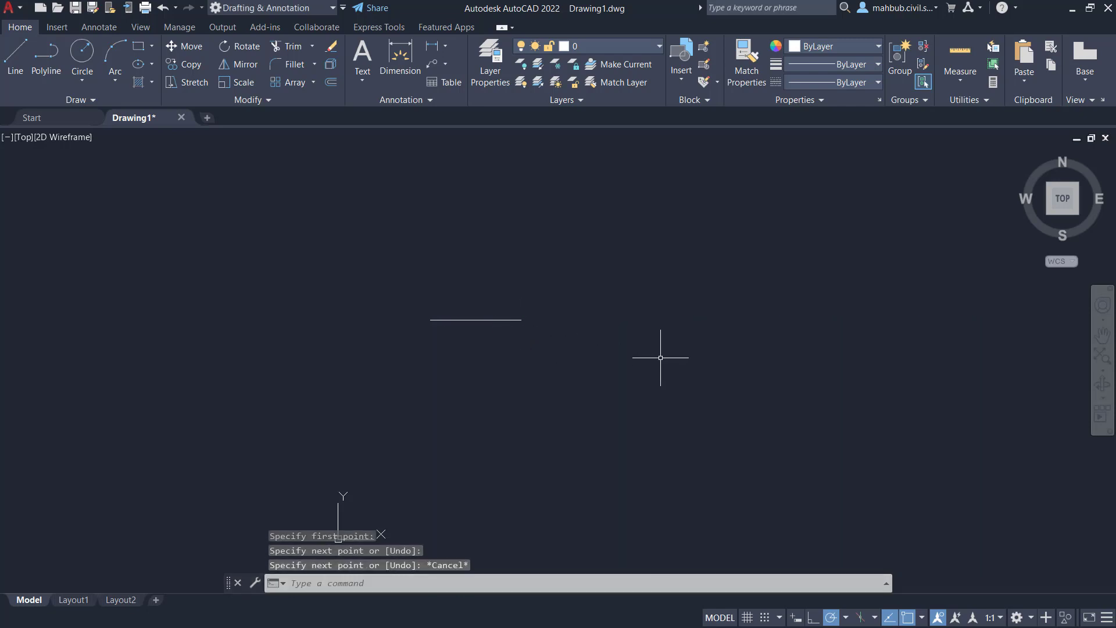
Set the polar tracking increment to 30° and draw a line from the horizontal line's right end, up and leftward at 30° to it
{"action": "left_click", "coordinate": [846, 620]}
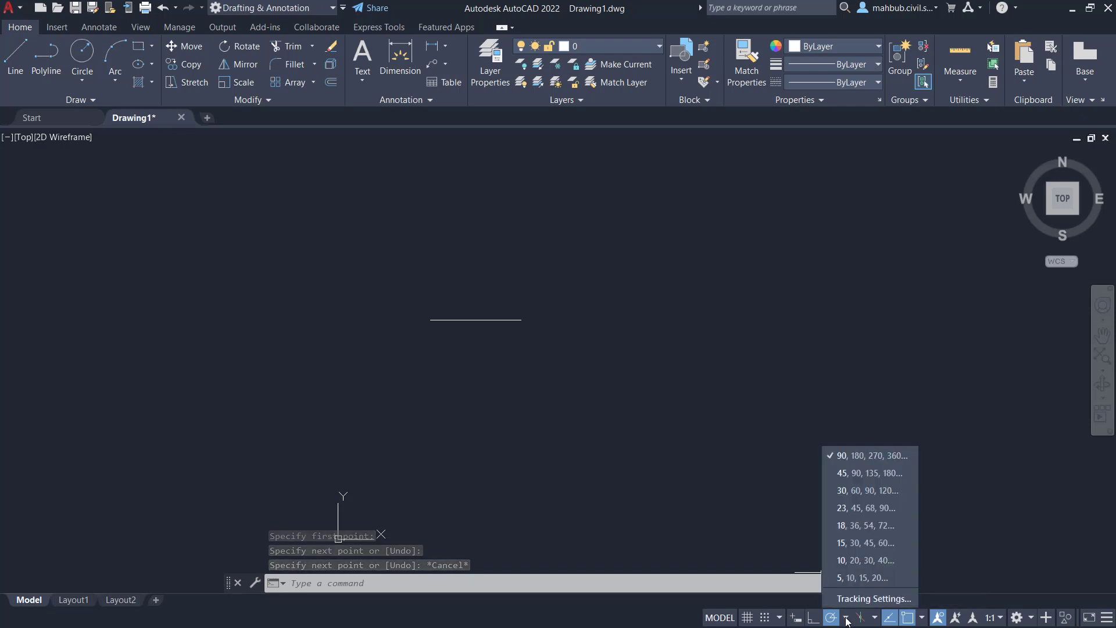
{"action": "left_click", "coordinate": [845, 492]}
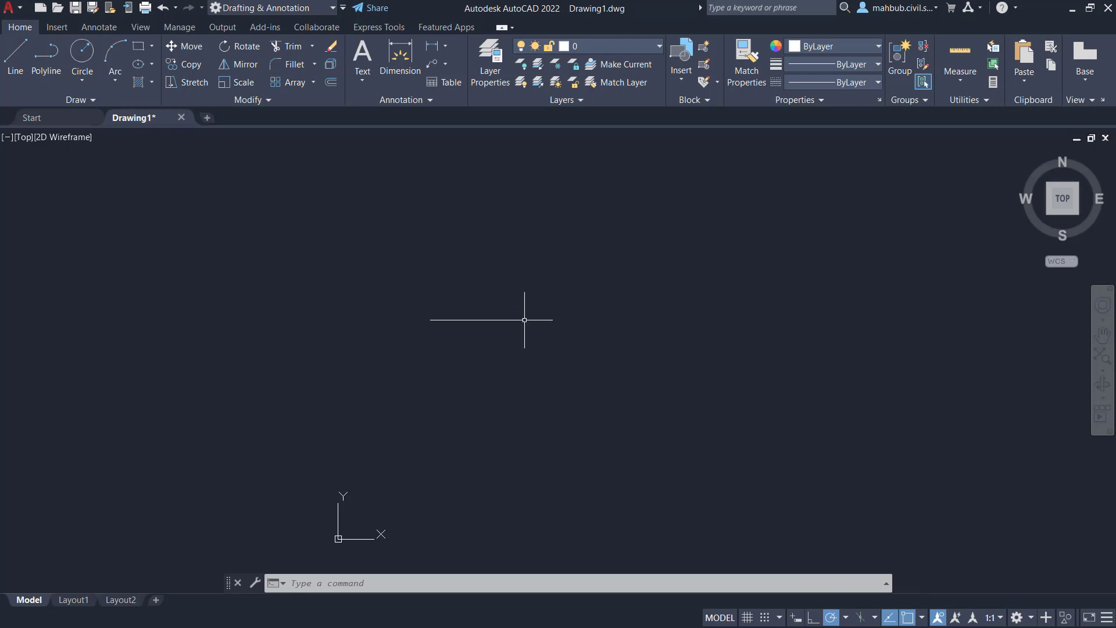
{"action": "left_click", "coordinate": [15, 58]}
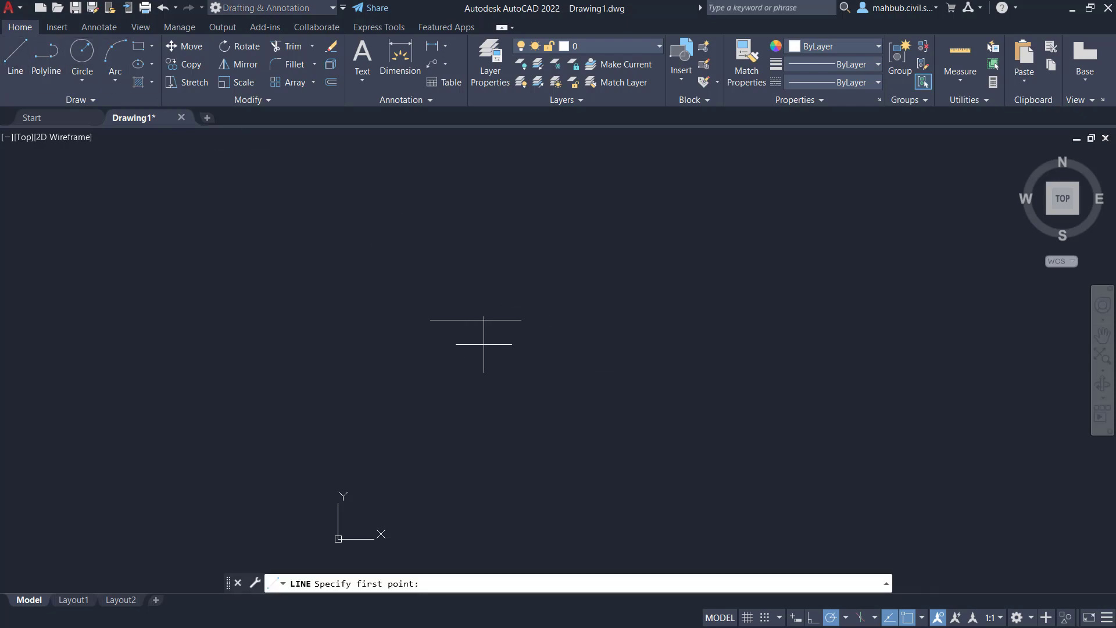
{"action": "left_click", "coordinate": [522, 320]}
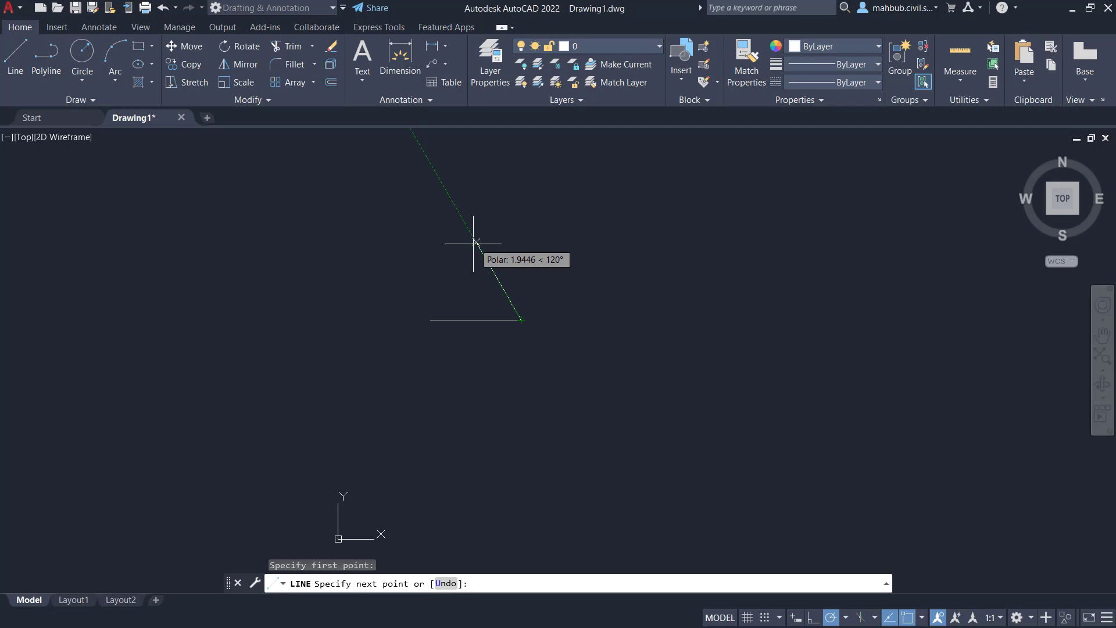
{"action": "left_click", "coordinate": [454, 281]}
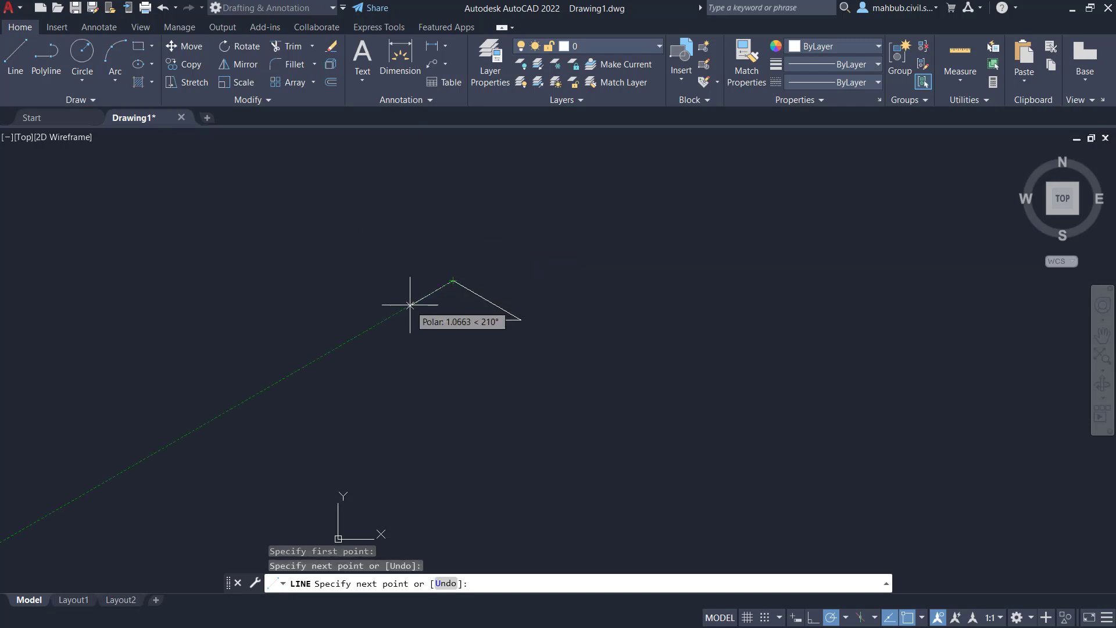
{"action": "key", "text": "Escape"}
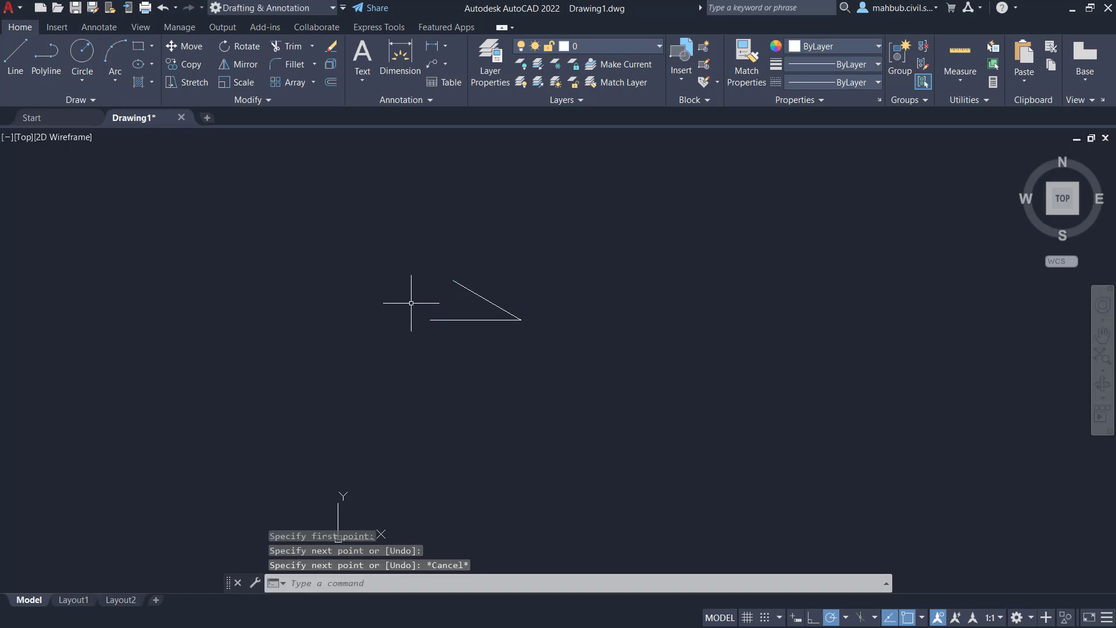
Enable additional polar tracking angles in the drafting settings and add a 16° angle
{"action": "left_click", "coordinate": [846, 618]}
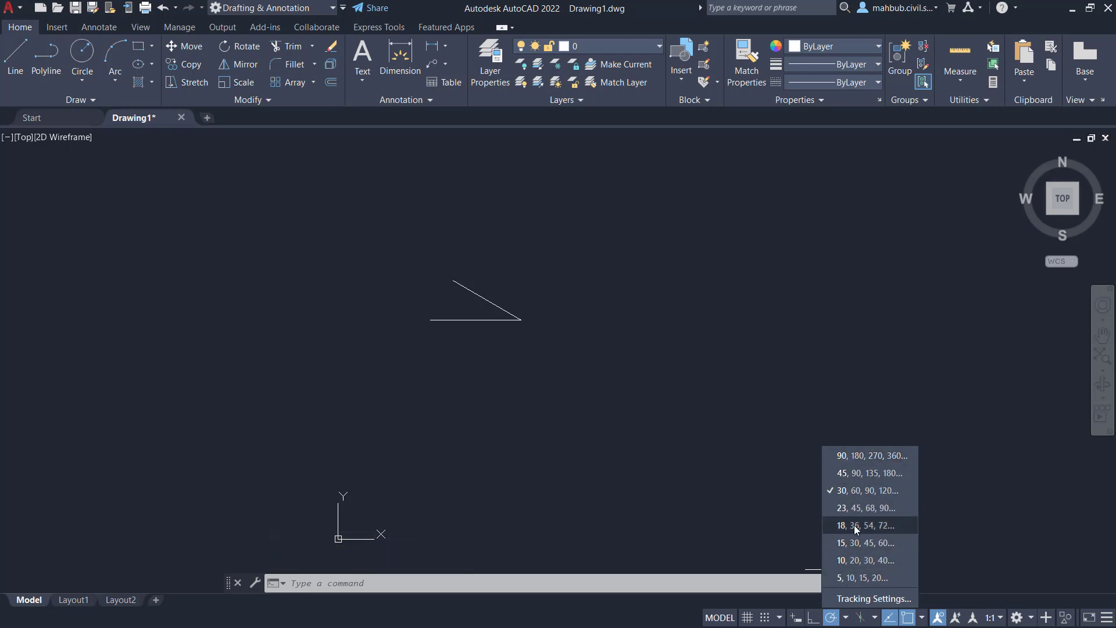
{"action": "left_click", "coordinate": [866, 599]}
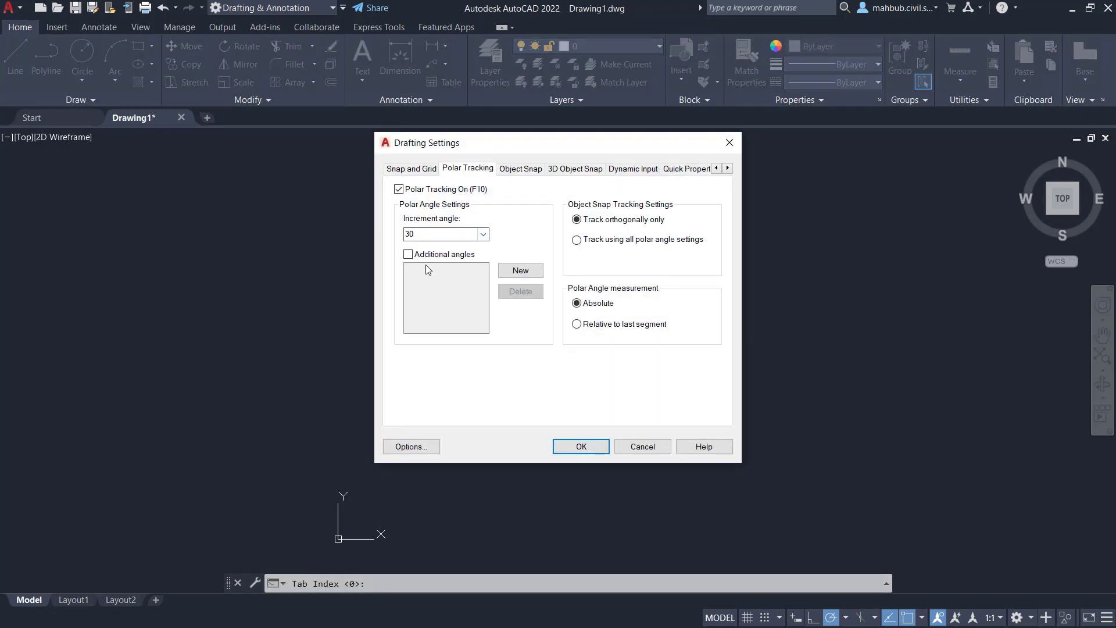
{"action": "left_click", "coordinate": [450, 256]}
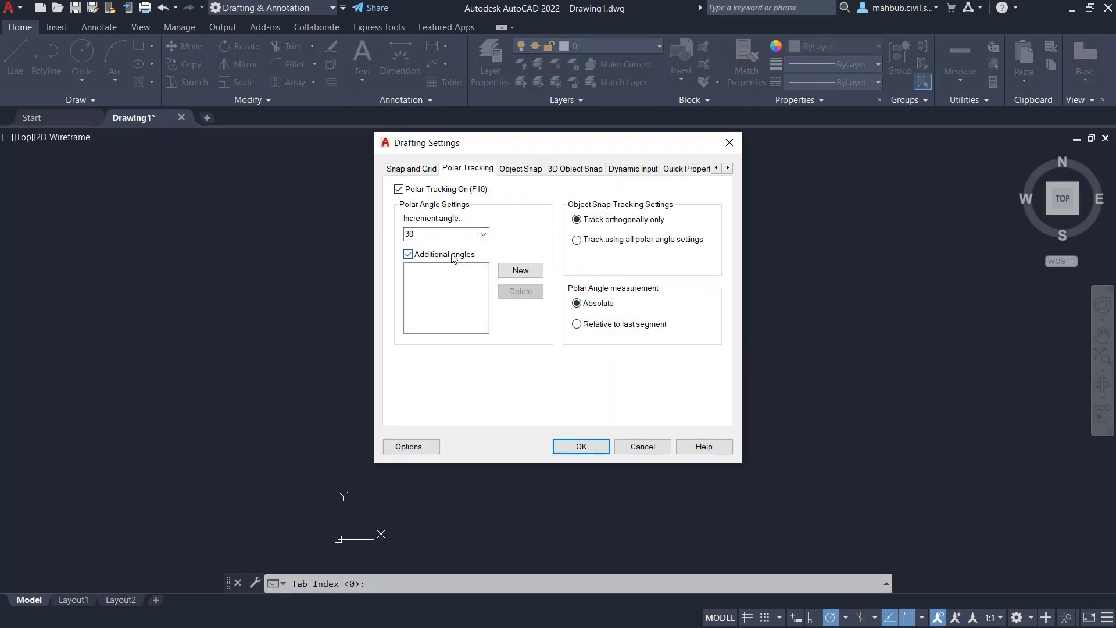
{"action": "left_click", "coordinate": [519, 271]}
{"action": "type", "text": "16"}
{"action": "left_click", "coordinate": [581, 447]}
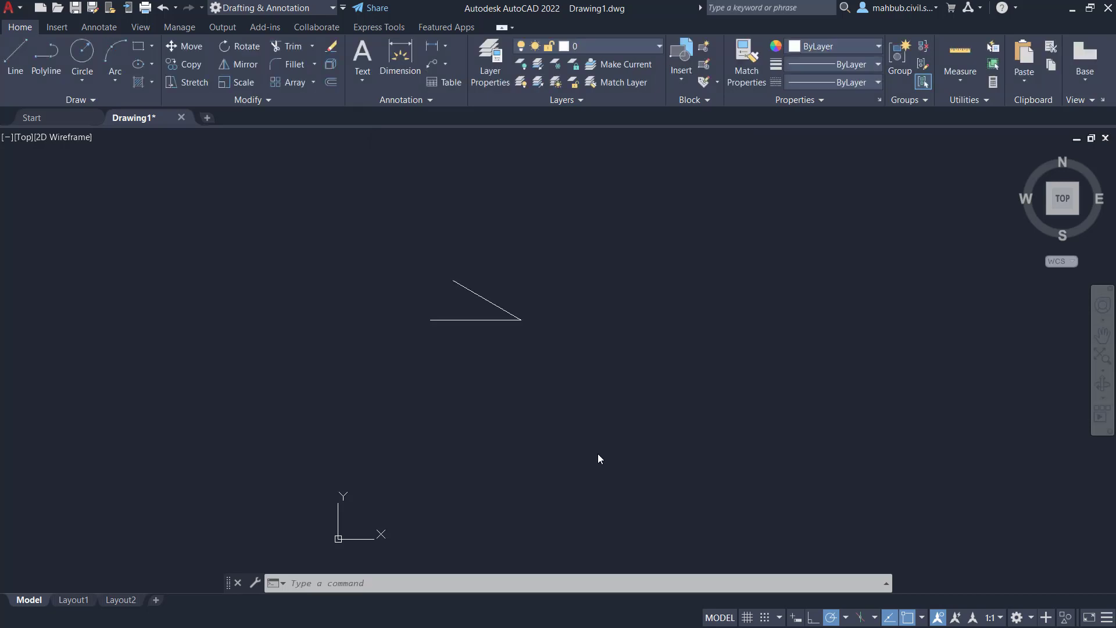
Set the polar tracking increment to 16° and try out a line beside the existing lines along its tracking directions
{"action": "left_click", "coordinate": [848, 617]}
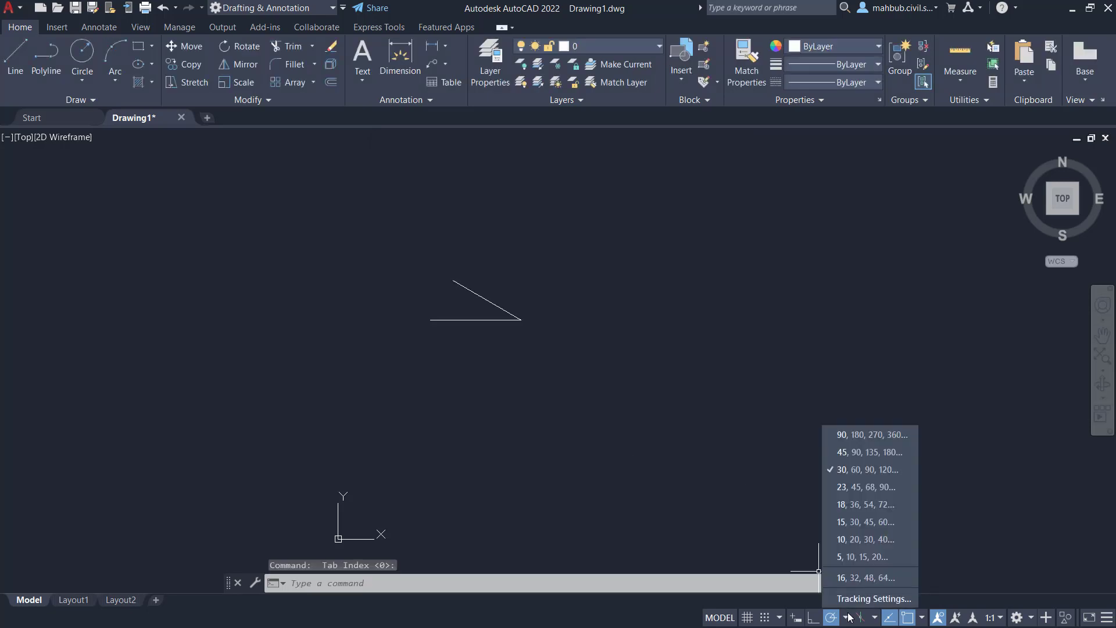
{"action": "left_click", "coordinate": [849, 578]}
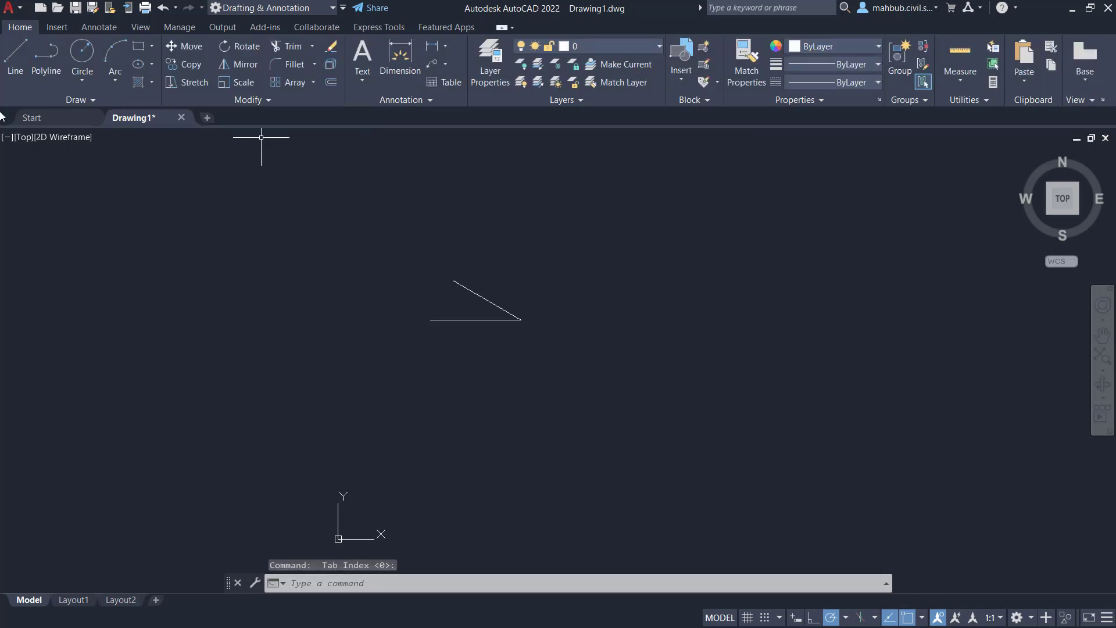
{"action": "left_click", "coordinate": [16, 61]}
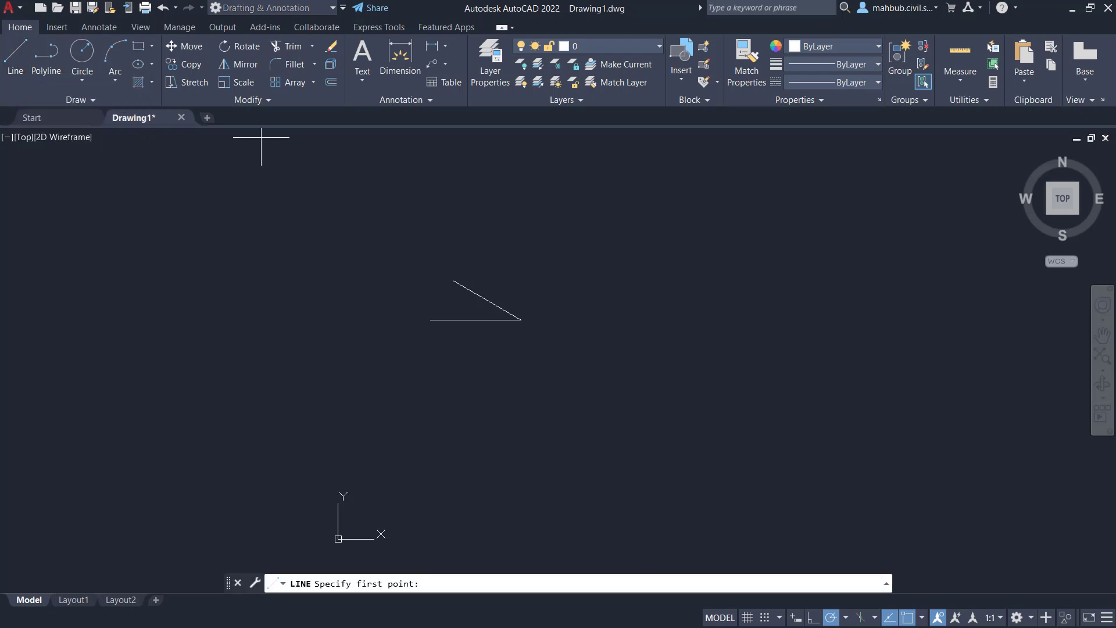
{"action": "left_click", "coordinate": [577, 368]}
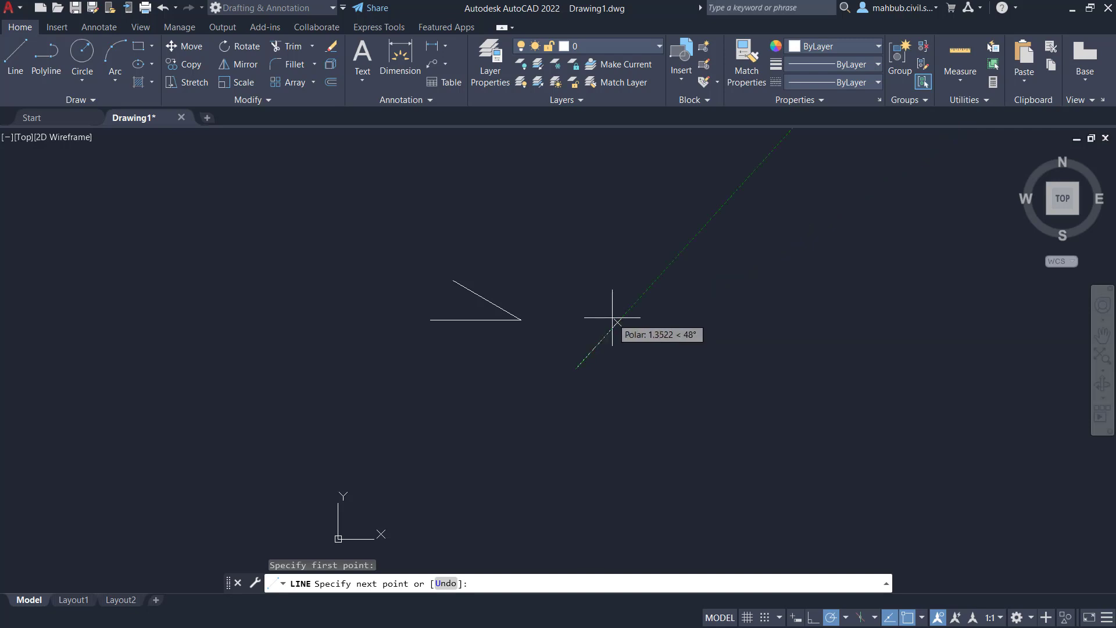
{"action": "key", "text": "Escape"}
Set the polar tracking increment angle to the 5, 10, 15, 20 series
{"action": "left_click", "coordinate": [846, 618]}
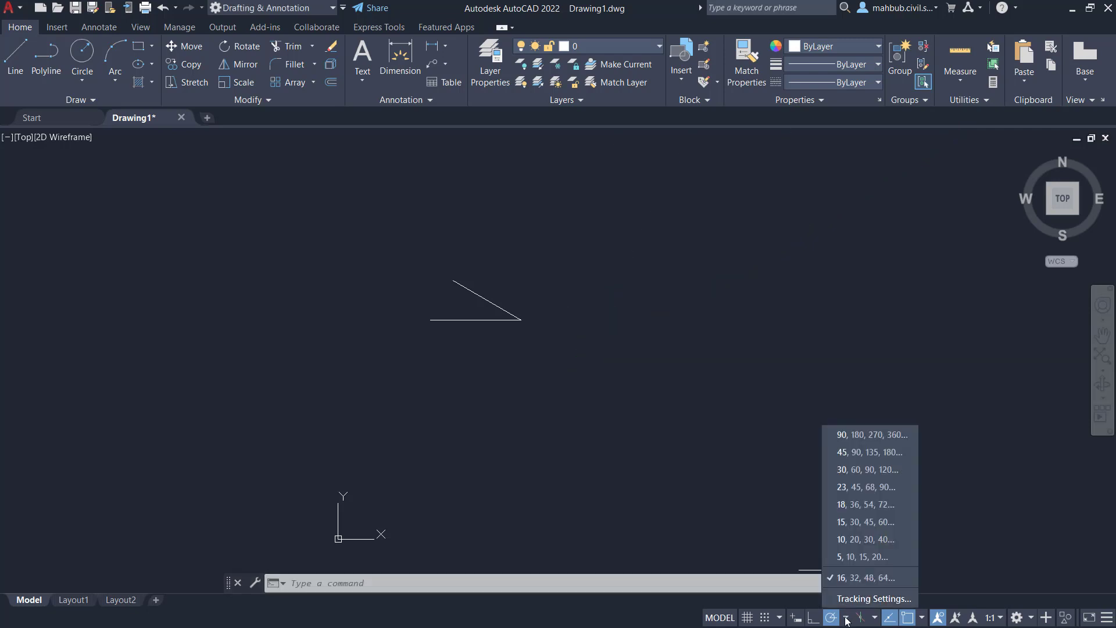
{"action": "left_click", "coordinate": [846, 618]}
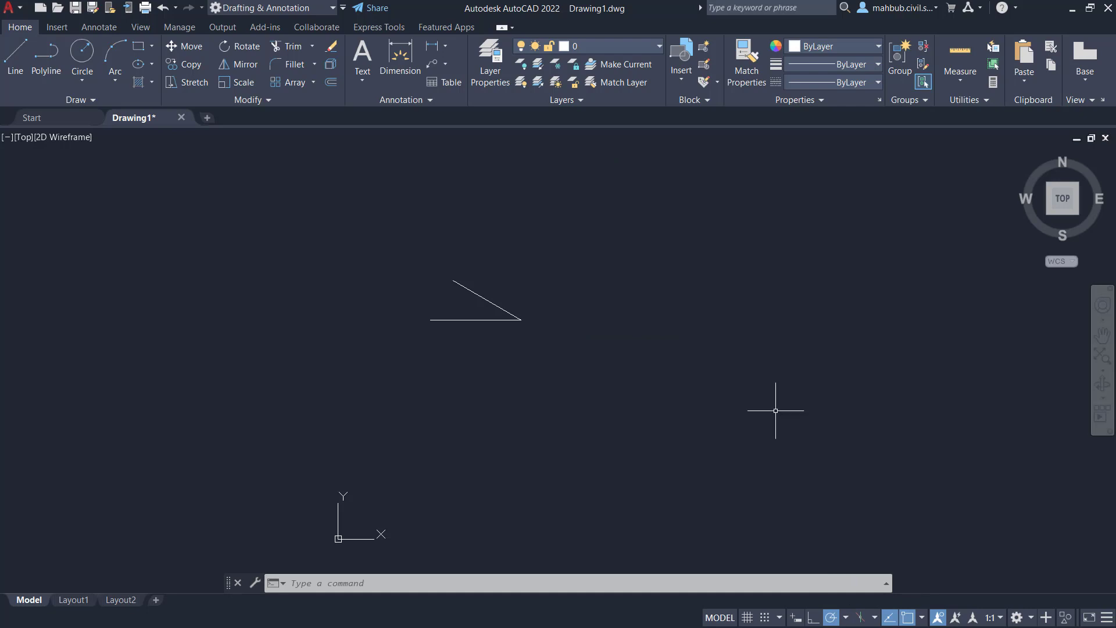
{"action": "left_click", "coordinate": [846, 618]}
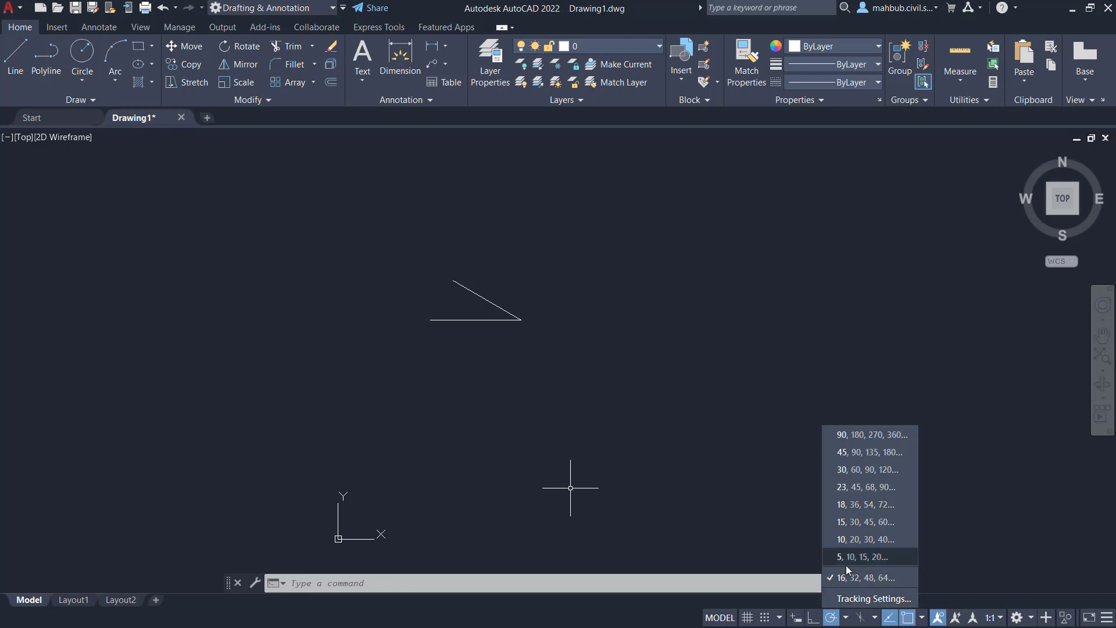
{"action": "left_click", "coordinate": [846, 559]}
Delete the additional 16° angle from the polar tracking settings
{"action": "left_click", "coordinate": [846, 618]}
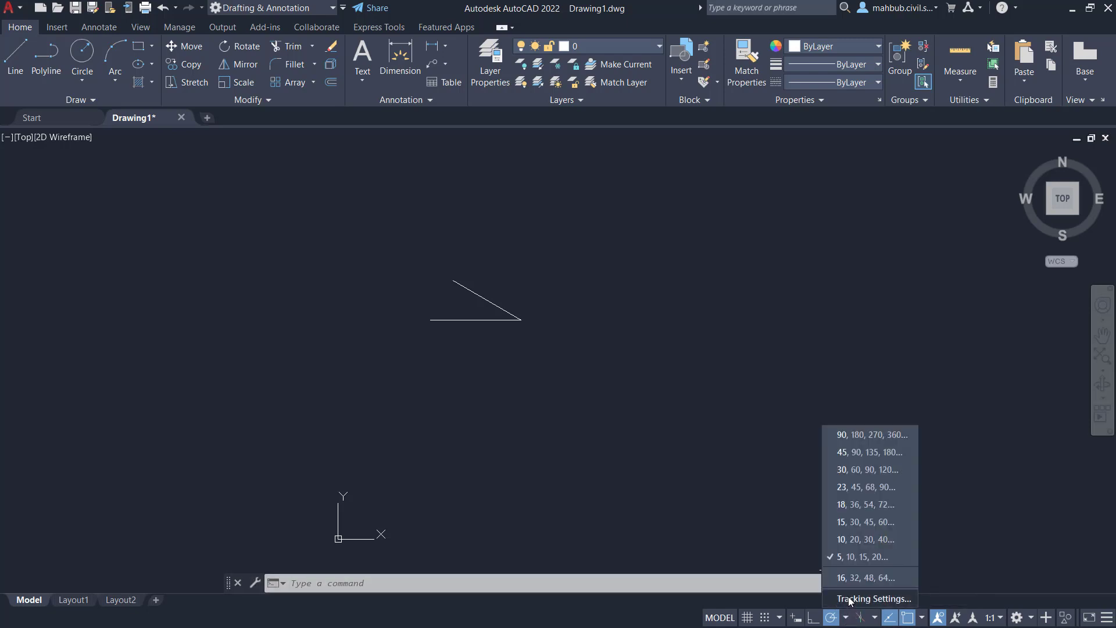
{"action": "left_click", "coordinate": [849, 599]}
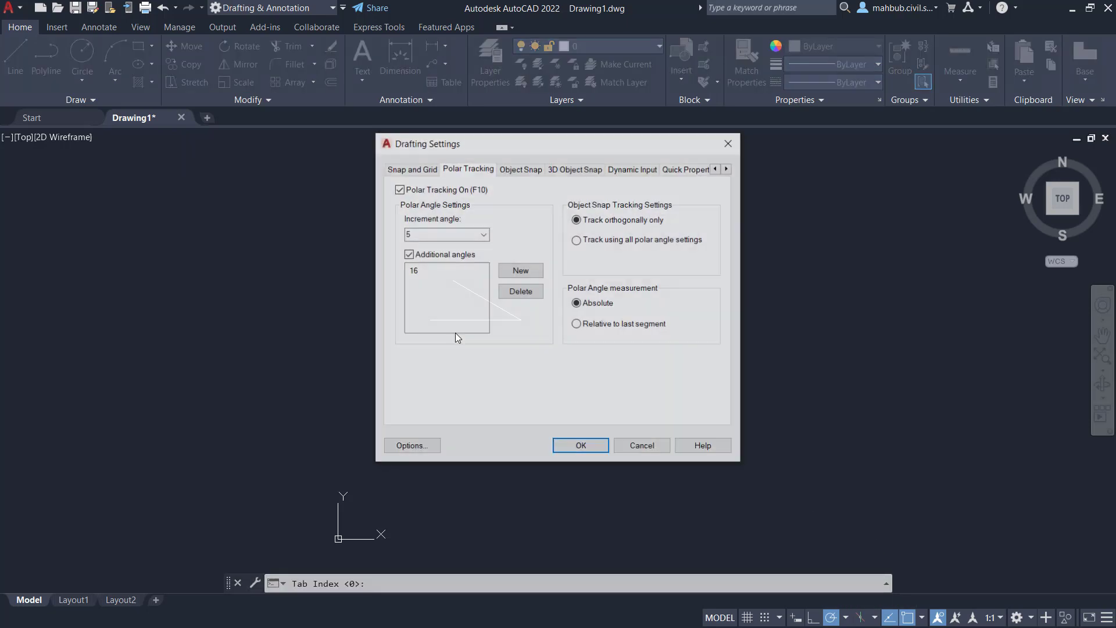
{"action": "left_click", "coordinate": [413, 271]}
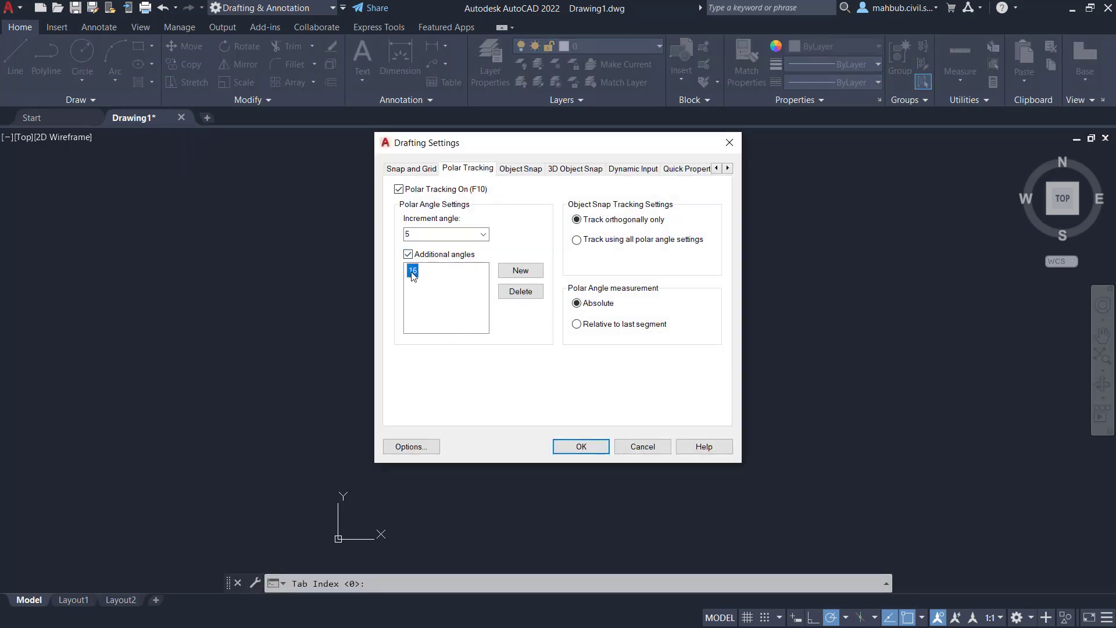
{"action": "left_click", "coordinate": [520, 292]}
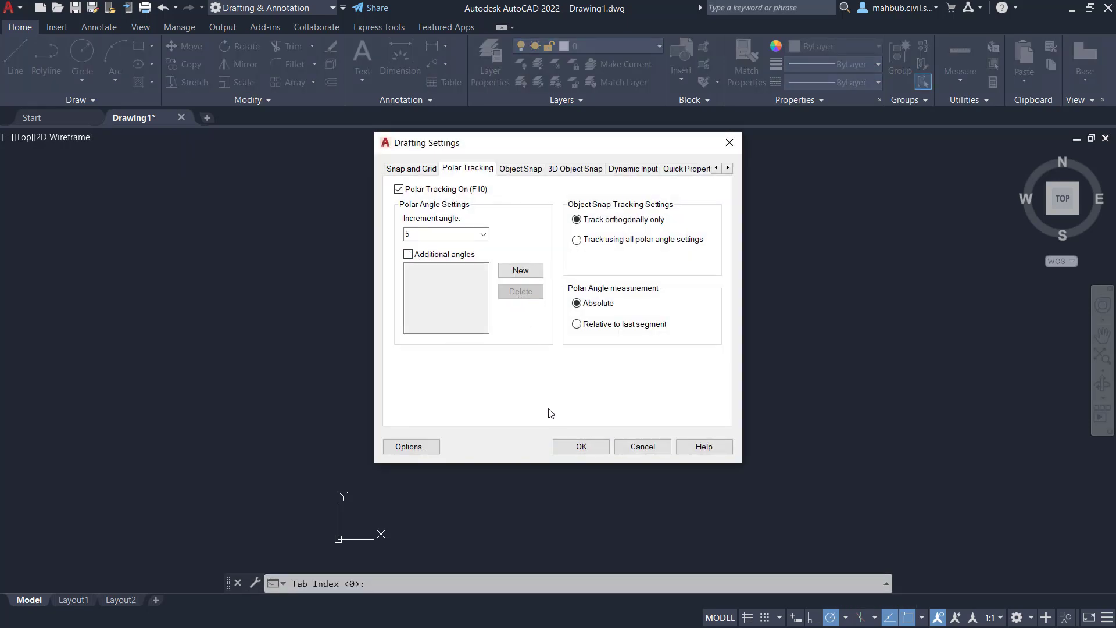
{"action": "left_click", "coordinate": [589, 449]}
Erase both lines from the drawing
{"action": "left_click", "coordinate": [564, 241]}
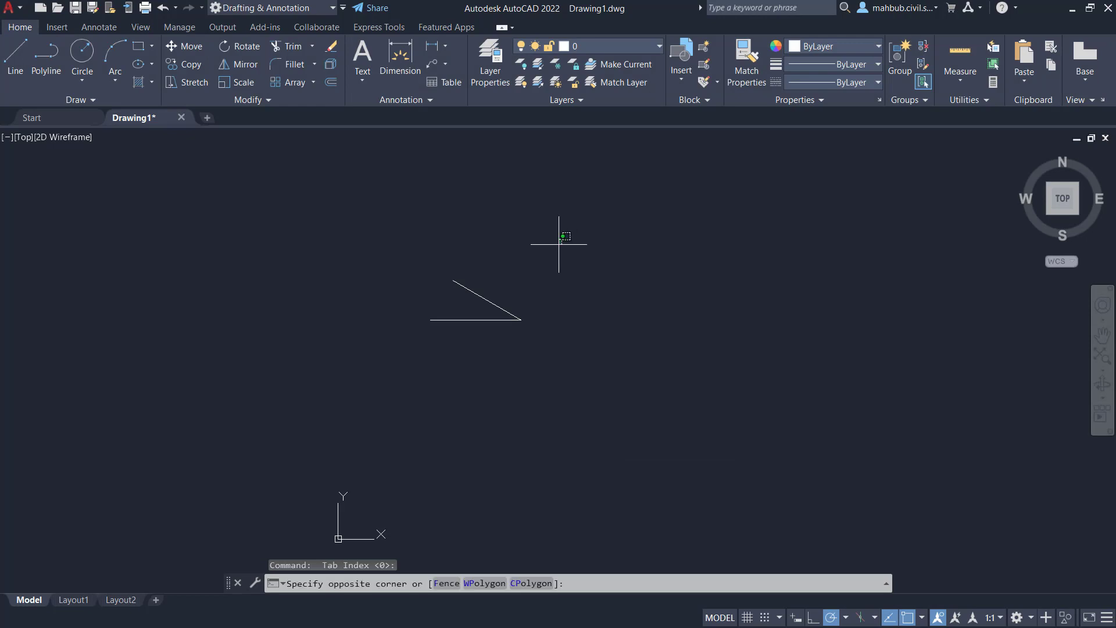
{"action": "left_click", "coordinate": [384, 390]}
{"action": "key", "text": "Delete"}
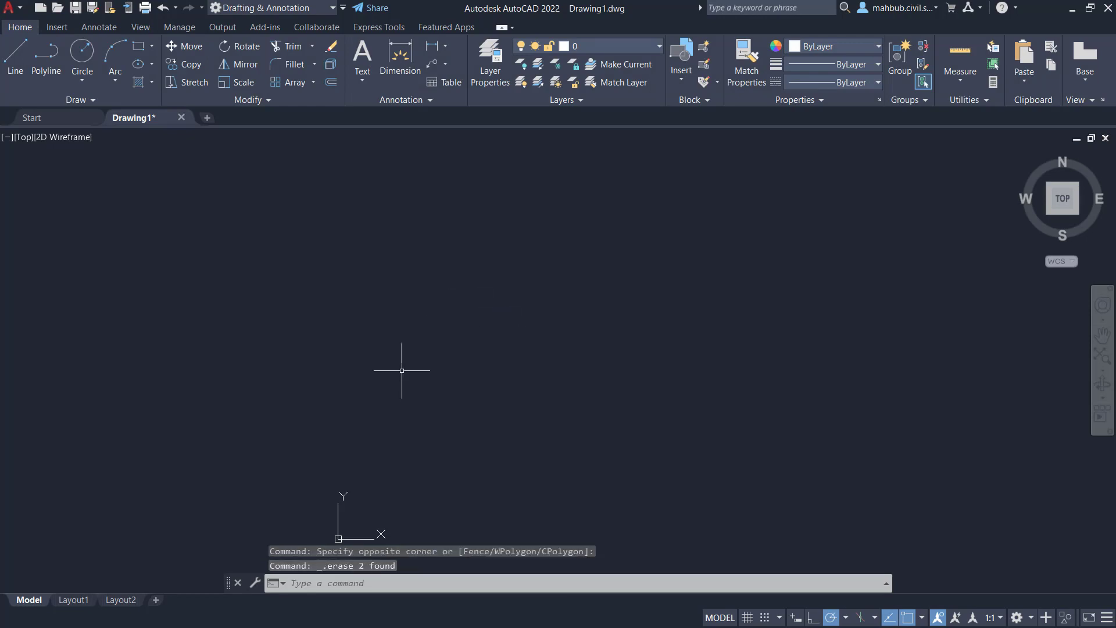
Turn on Ortho mode and draw connected lines about 3.16 units right, down, left and up, ending with a diagonal to the start point
{"action": "left_click", "coordinate": [814, 619]}
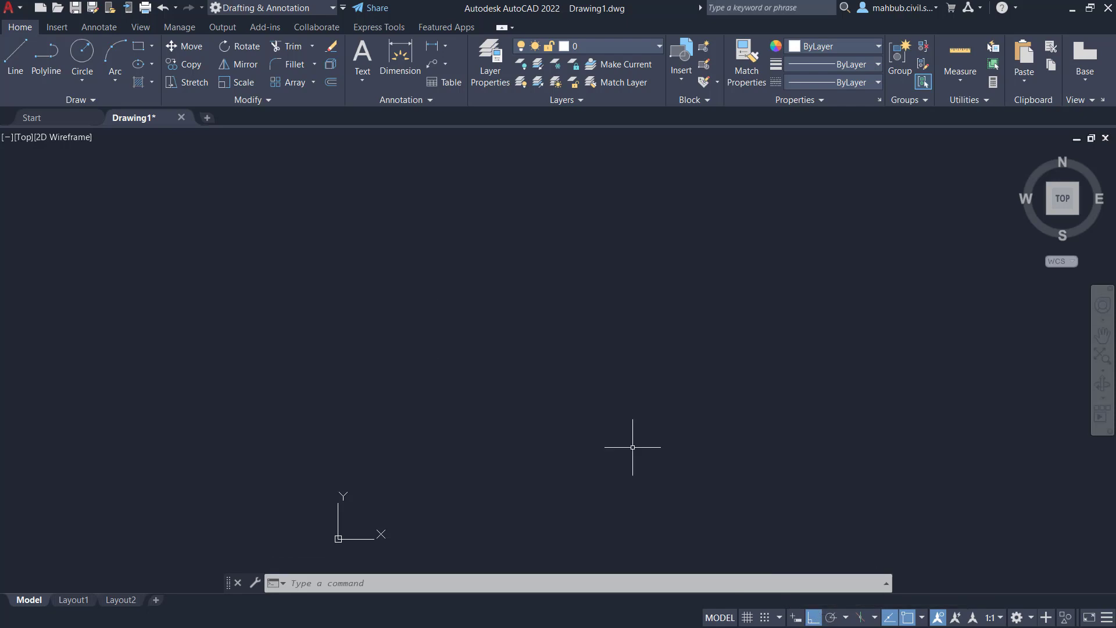
{"action": "left_click", "coordinate": [17, 58]}
{"action": "left_click", "coordinate": [415, 262]}
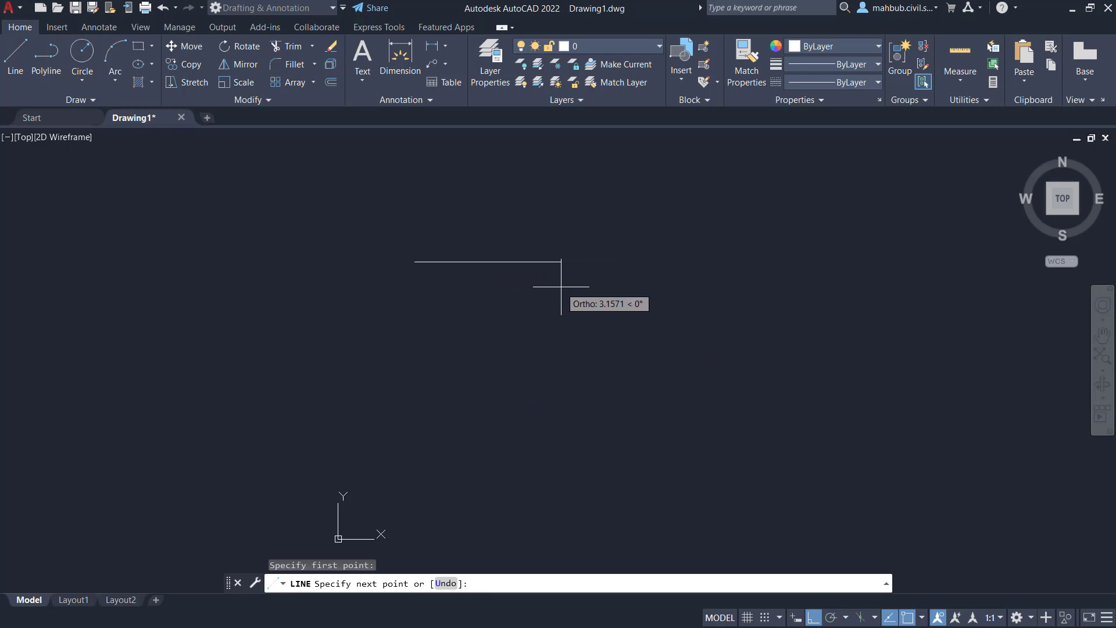
{"action": "left_click", "coordinate": [561, 288]}
{"action": "left_click", "coordinate": [535, 383]}
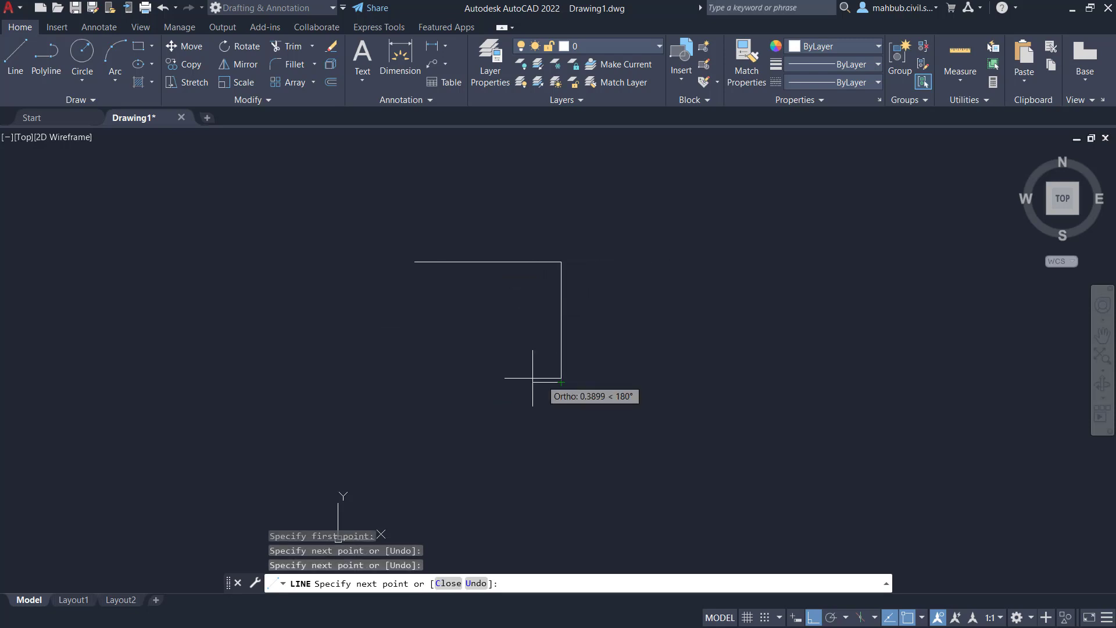
{"action": "left_click", "coordinate": [368, 373]}
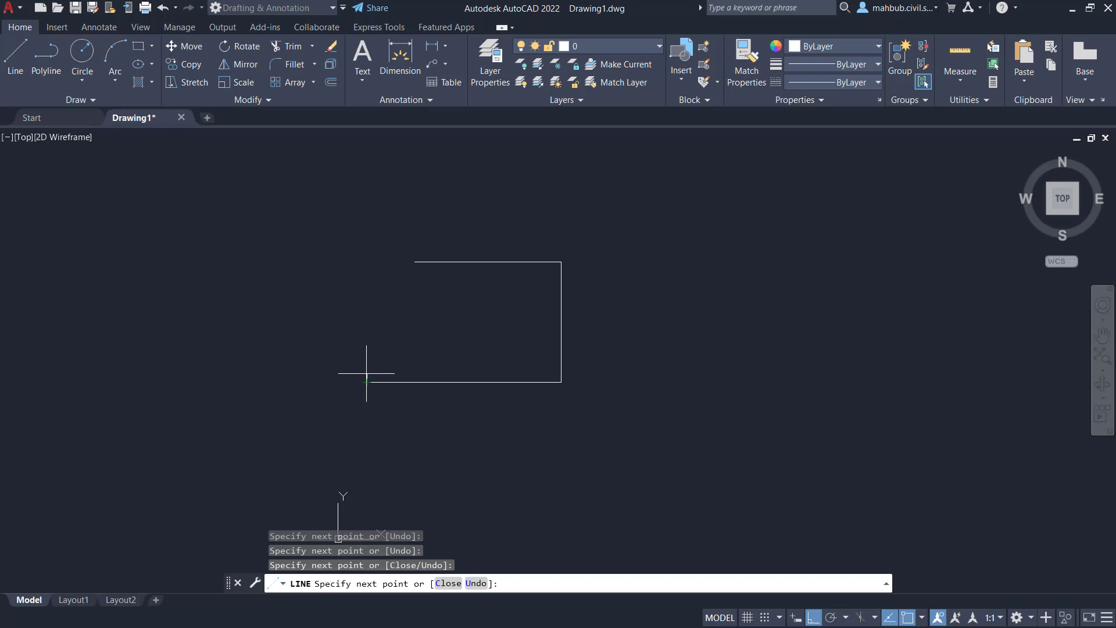
{"action": "left_click", "coordinate": [371, 184]}
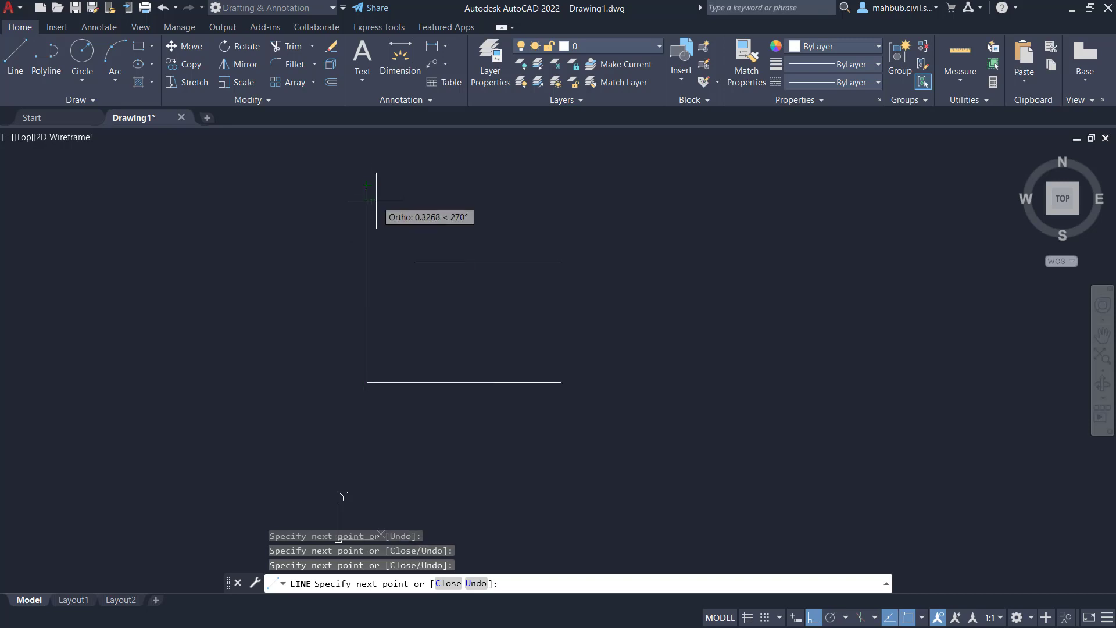
{"action": "left_click", "coordinate": [414, 262]}
Continue the line chain down inside the outline, right past its edge, up, and diagonally to the outline's upper-right corner
{"action": "left_click", "coordinate": [431, 324]}
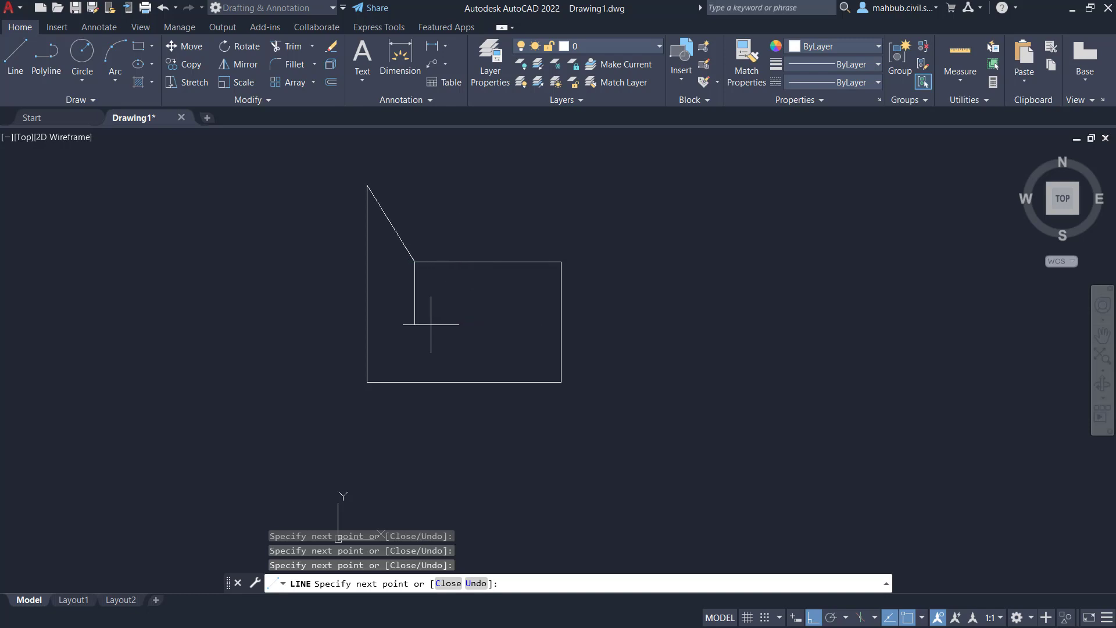
{"action": "left_click", "coordinate": [689, 314]}
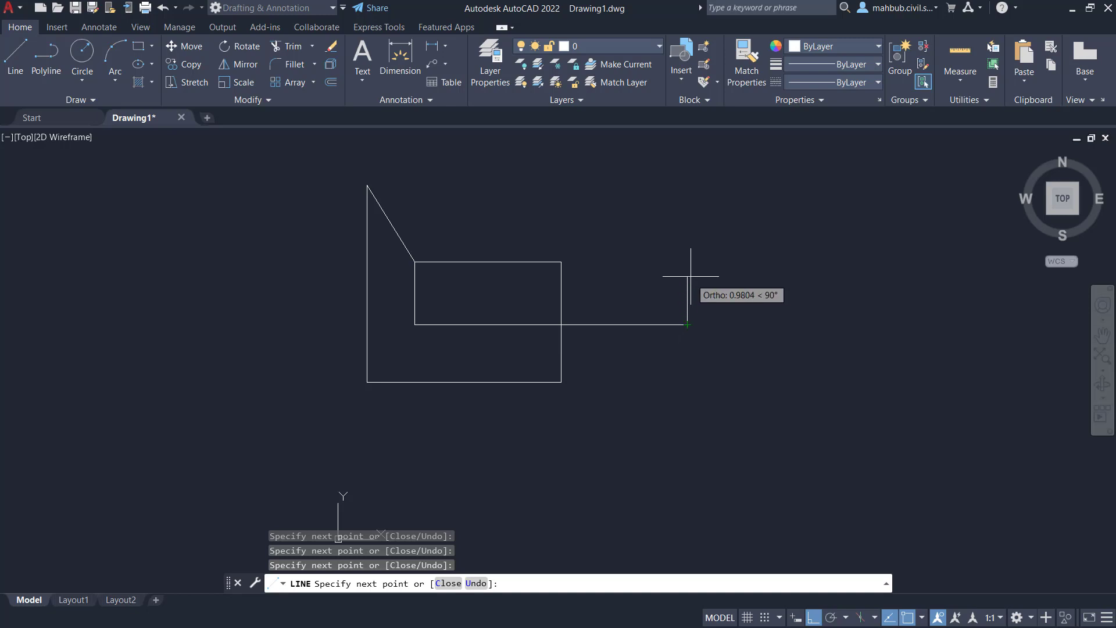
{"action": "left_click", "coordinate": [674, 175]}
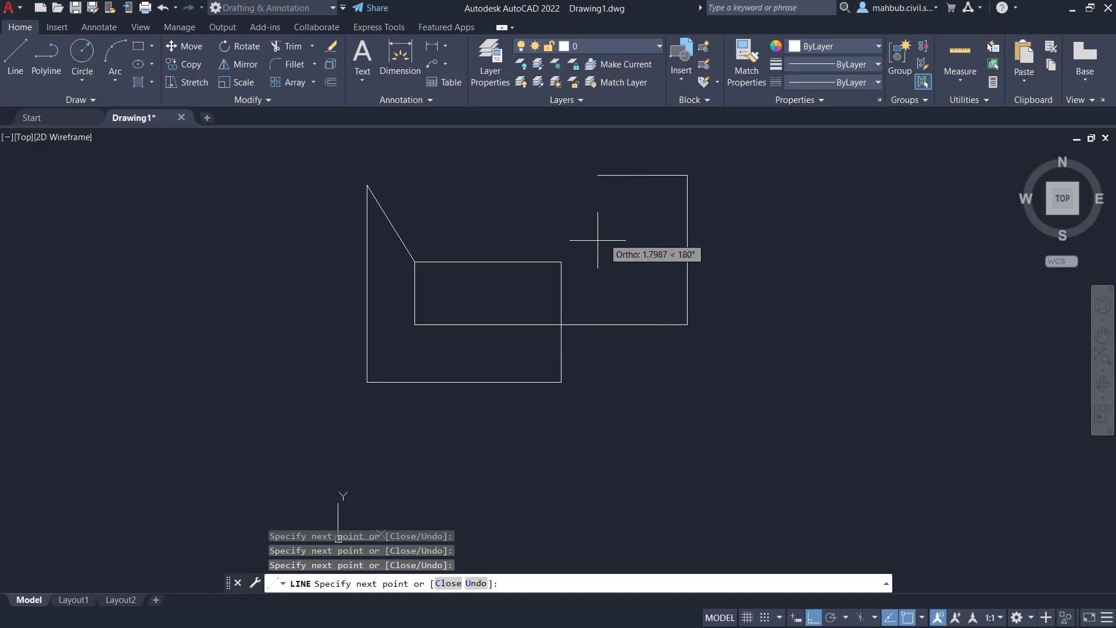
{"action": "left_click", "coordinate": [561, 262]}
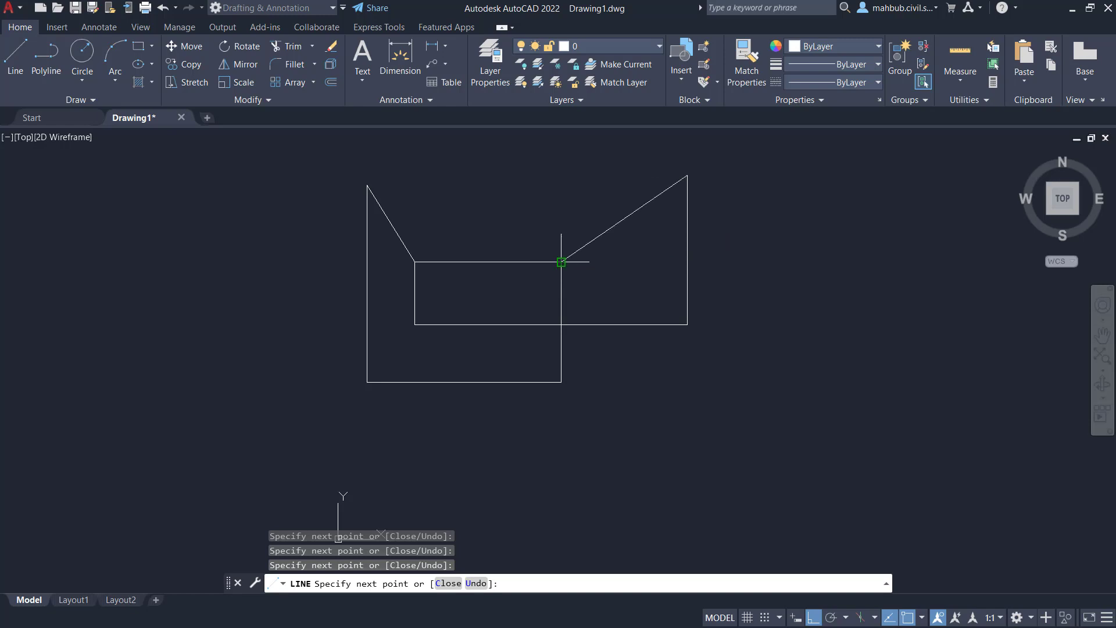
Extend the chain straight up, right past the diagonal's upper end, and back to the outer lower-right corner, ending the line there
{"action": "left_click", "coordinate": [562, 175]}
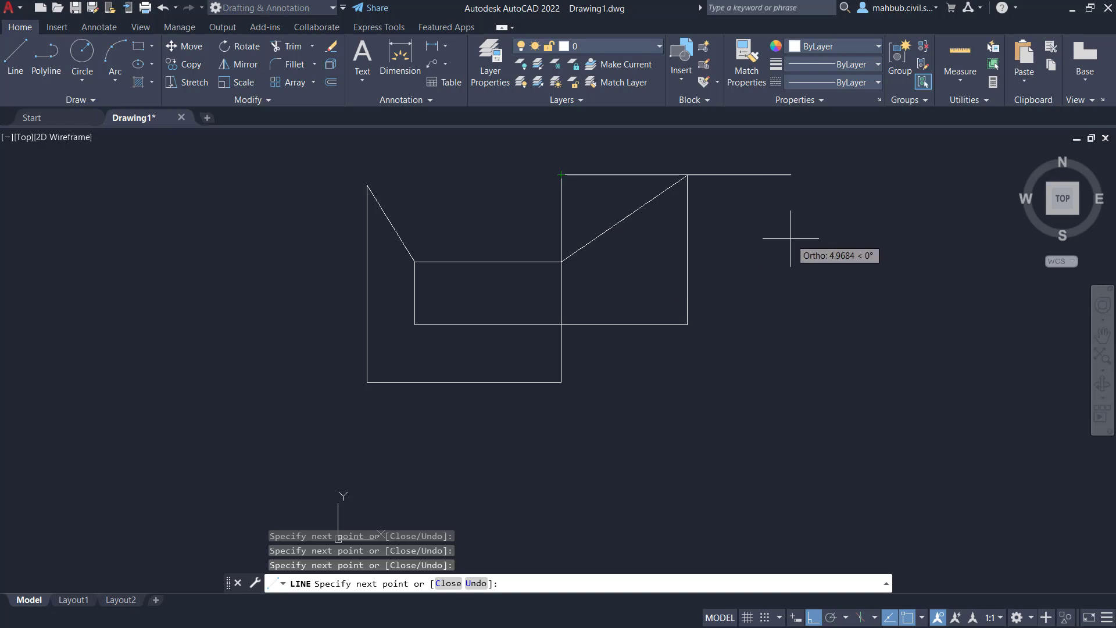
{"action": "left_click", "coordinate": [771, 245]}
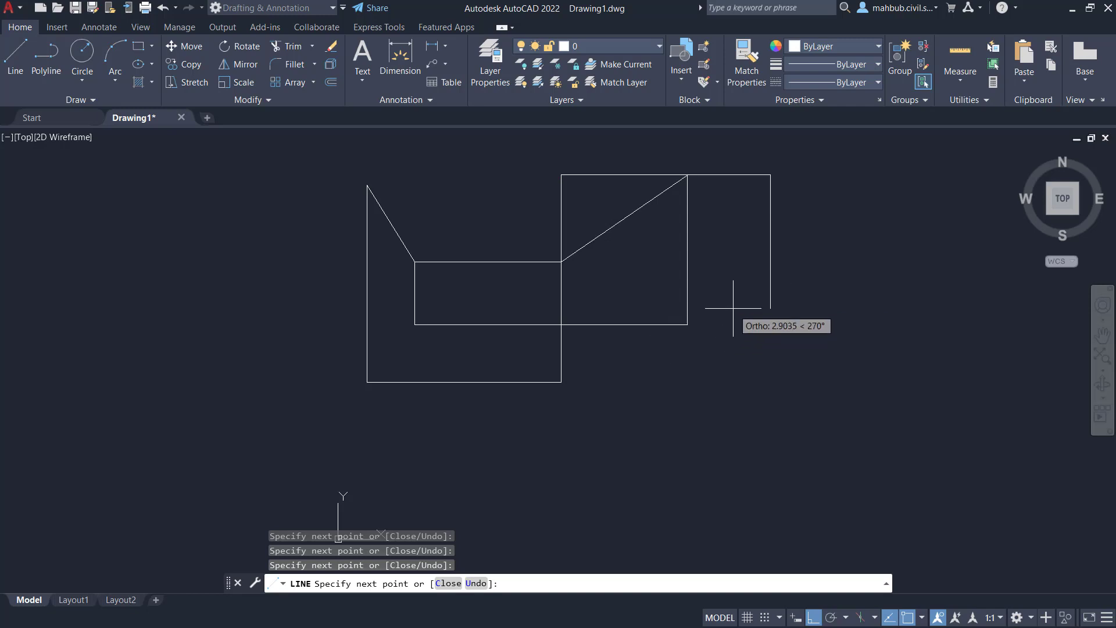
{"action": "left_click", "coordinate": [687, 325]}
{"action": "right_click", "coordinate": [810, 314]}
{"action": "left_click", "coordinate": [816, 322]}
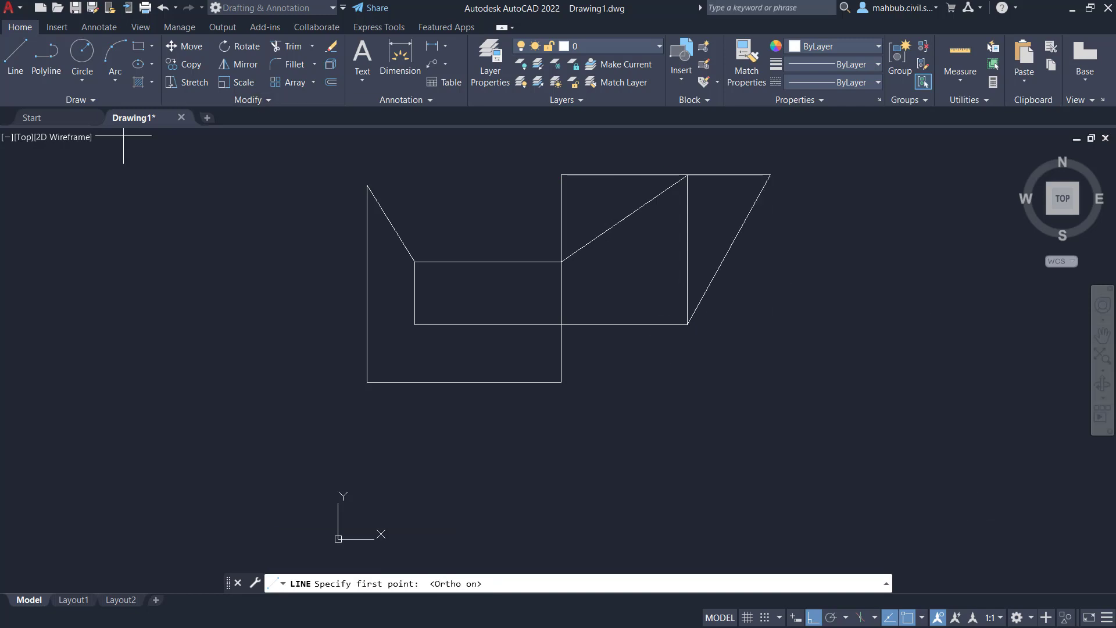
Turn off Ortho mode and draw a single horizontal line just below the outline
{"action": "left_click", "coordinate": [814, 618]}
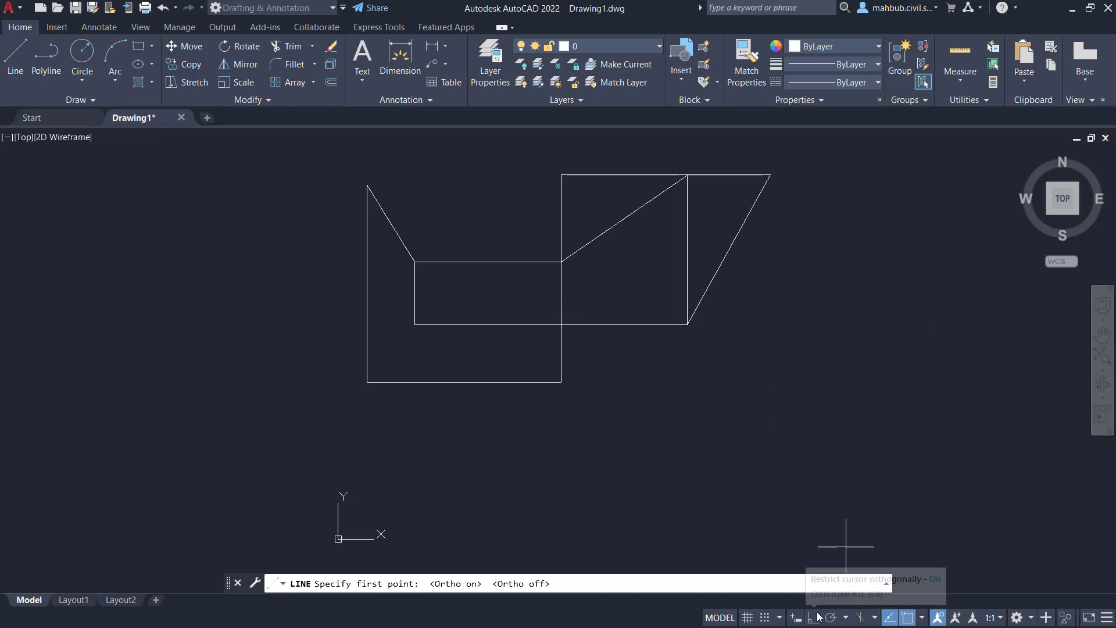
{"action": "left_click", "coordinate": [16, 58]}
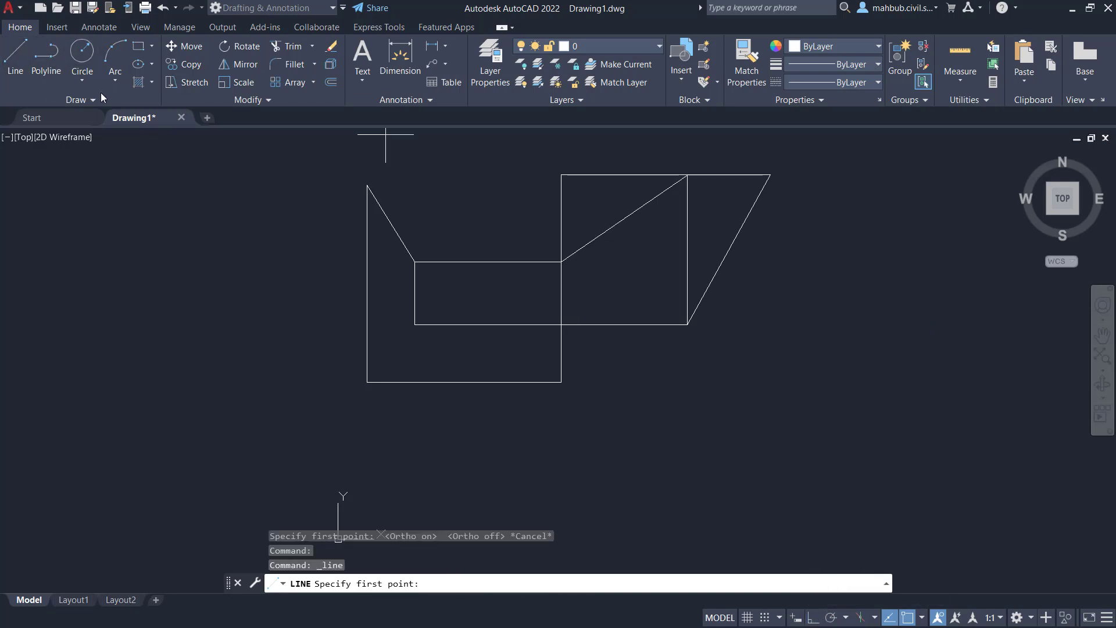
{"action": "left_click", "coordinate": [364, 424]}
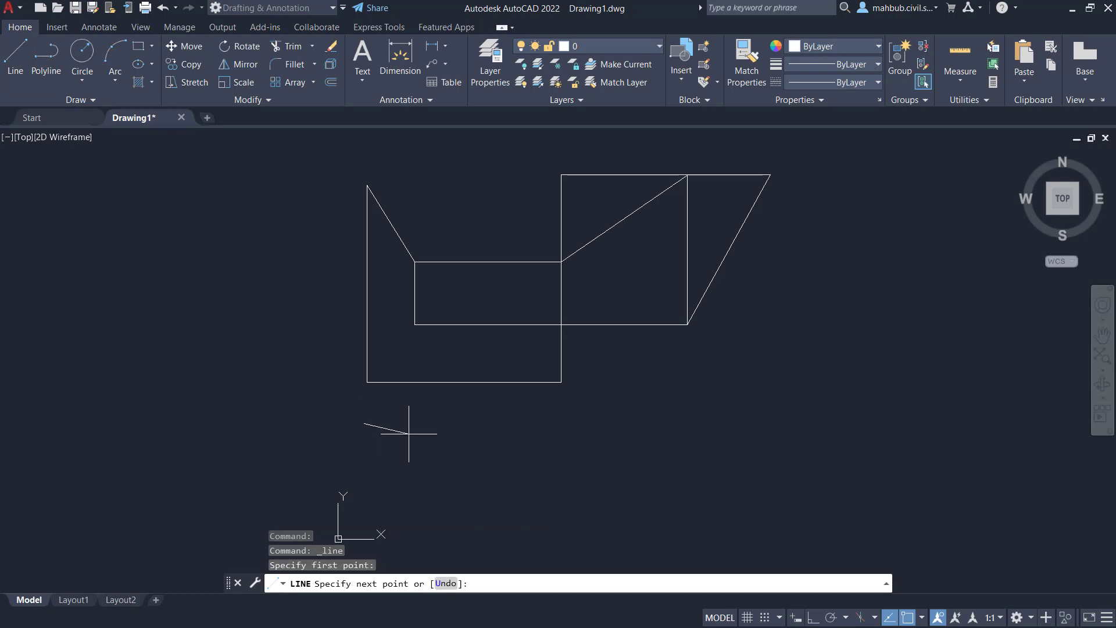
{"action": "left_click", "coordinate": [492, 423]}
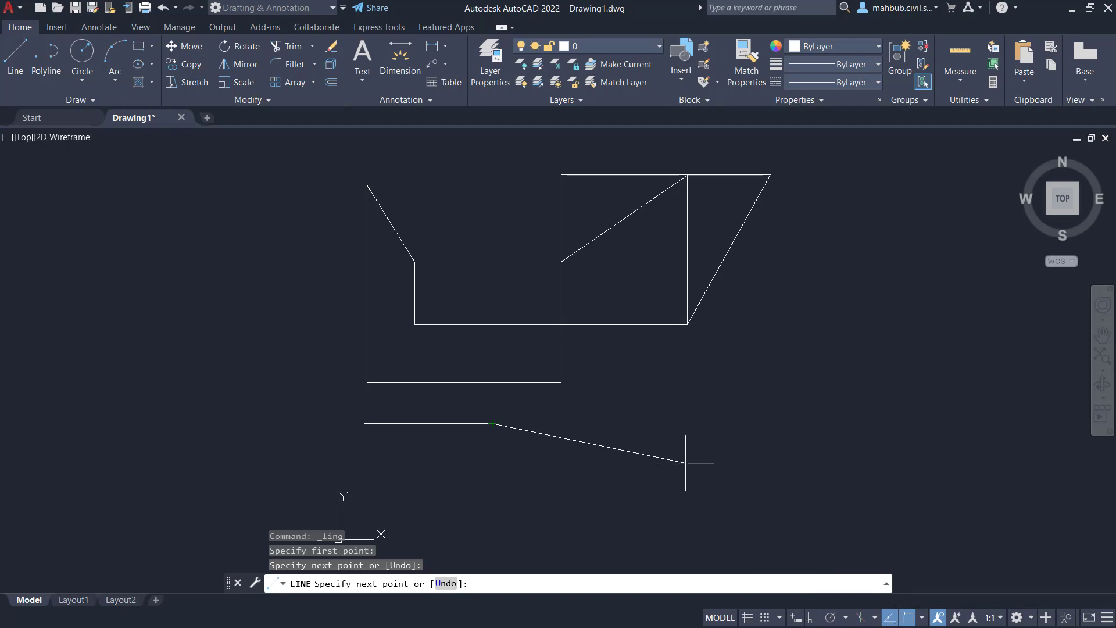
{"action": "key", "text": "Escape"}
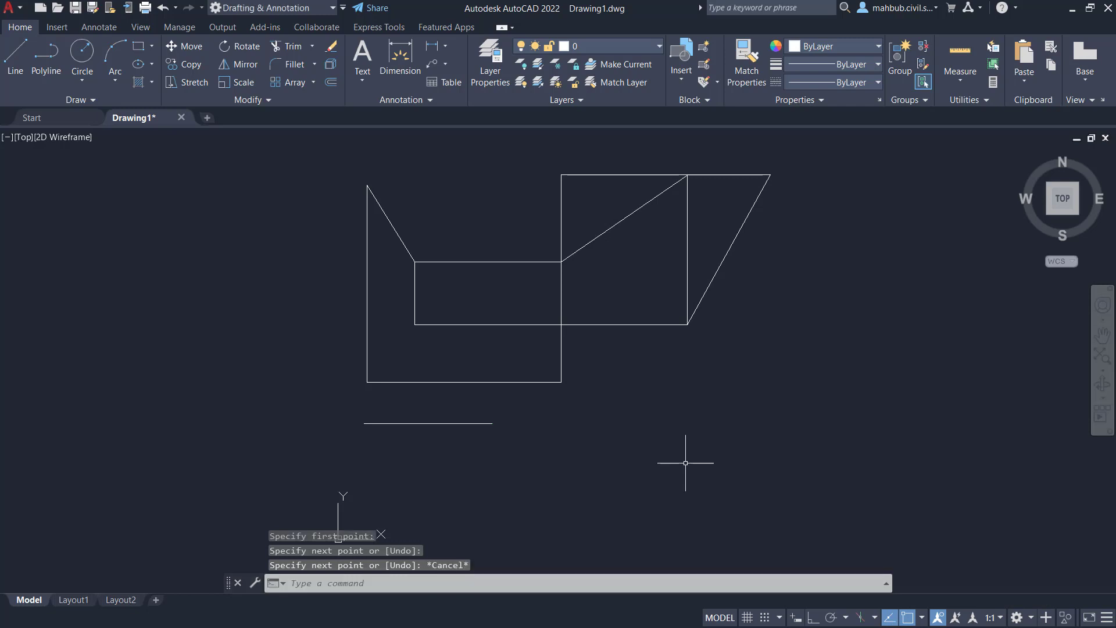
Erase the separate horizontal line below the outline
{"action": "left_click", "coordinate": [430, 423]}
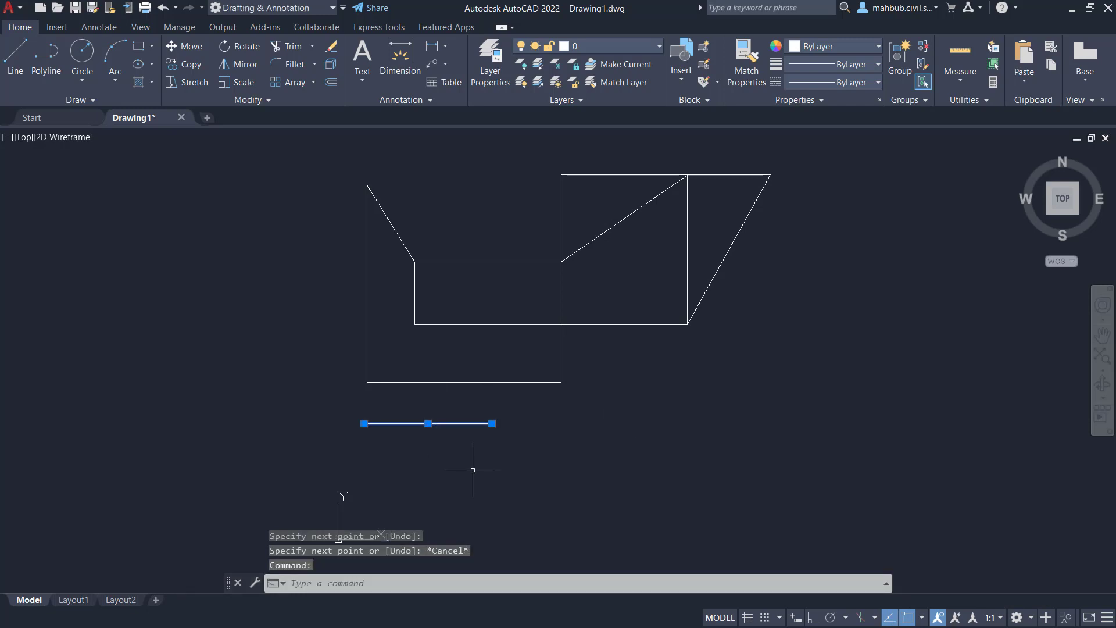
{"action": "key", "text": "Delete"}
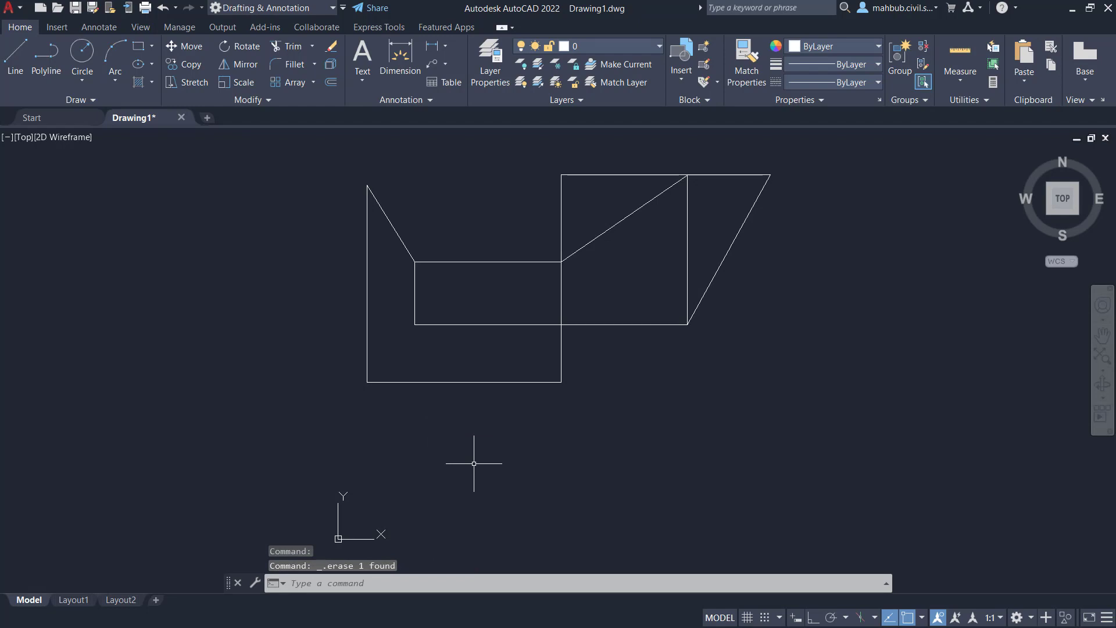